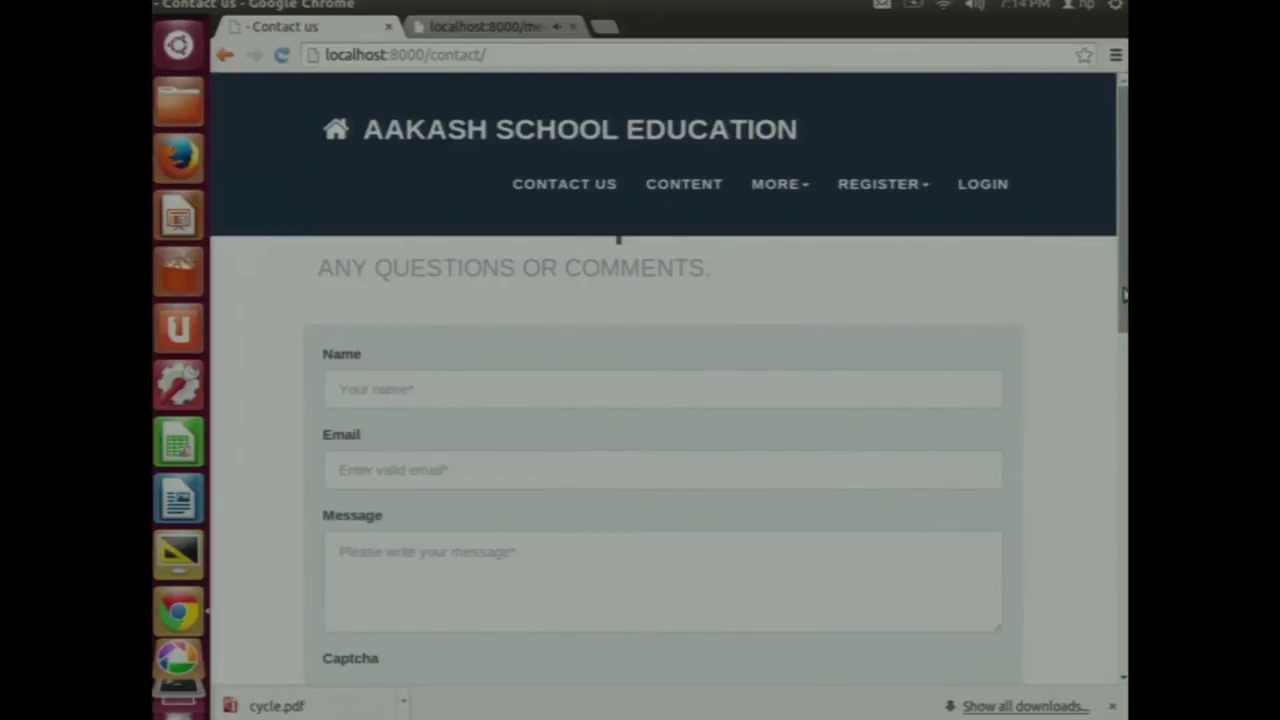
Open the contributor registration form, dismiss the login keyring prompt and look through the form's fields
mouse_move(1124, 293)
mouse_down()
mouse_move(1124, 382)
mouse_move(1124, 300)
mouse_up()
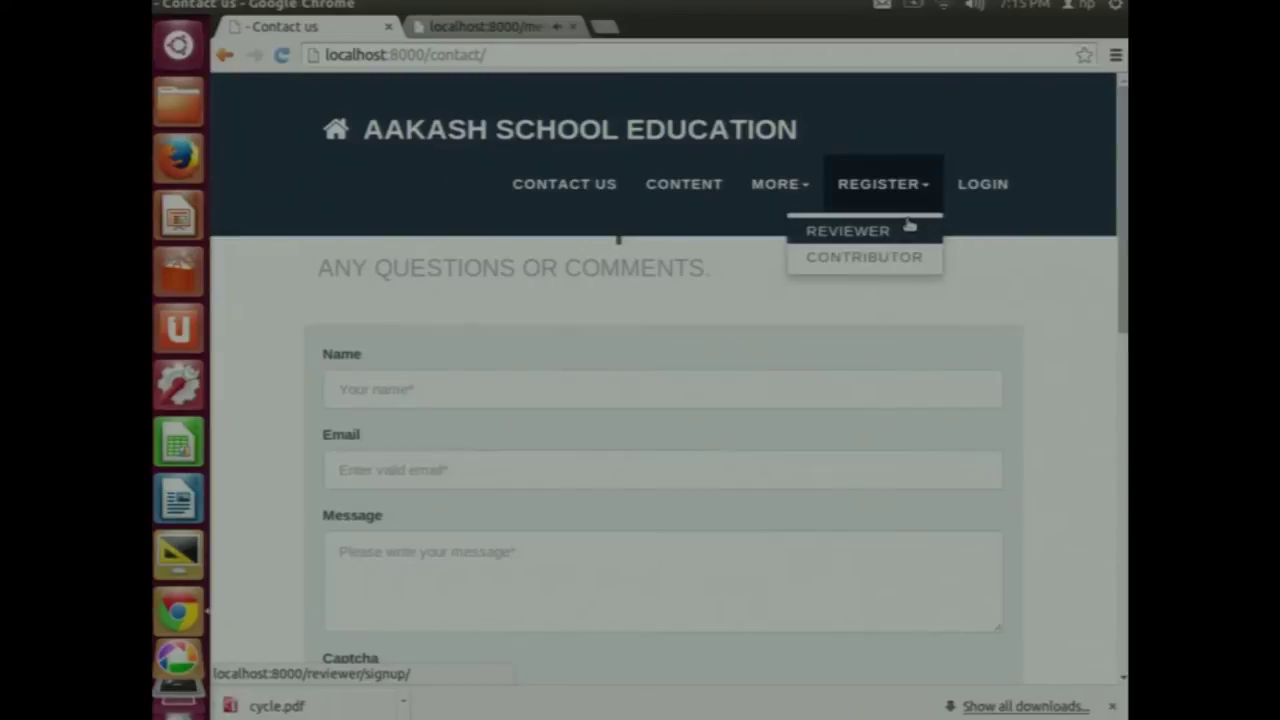
click(909, 256)
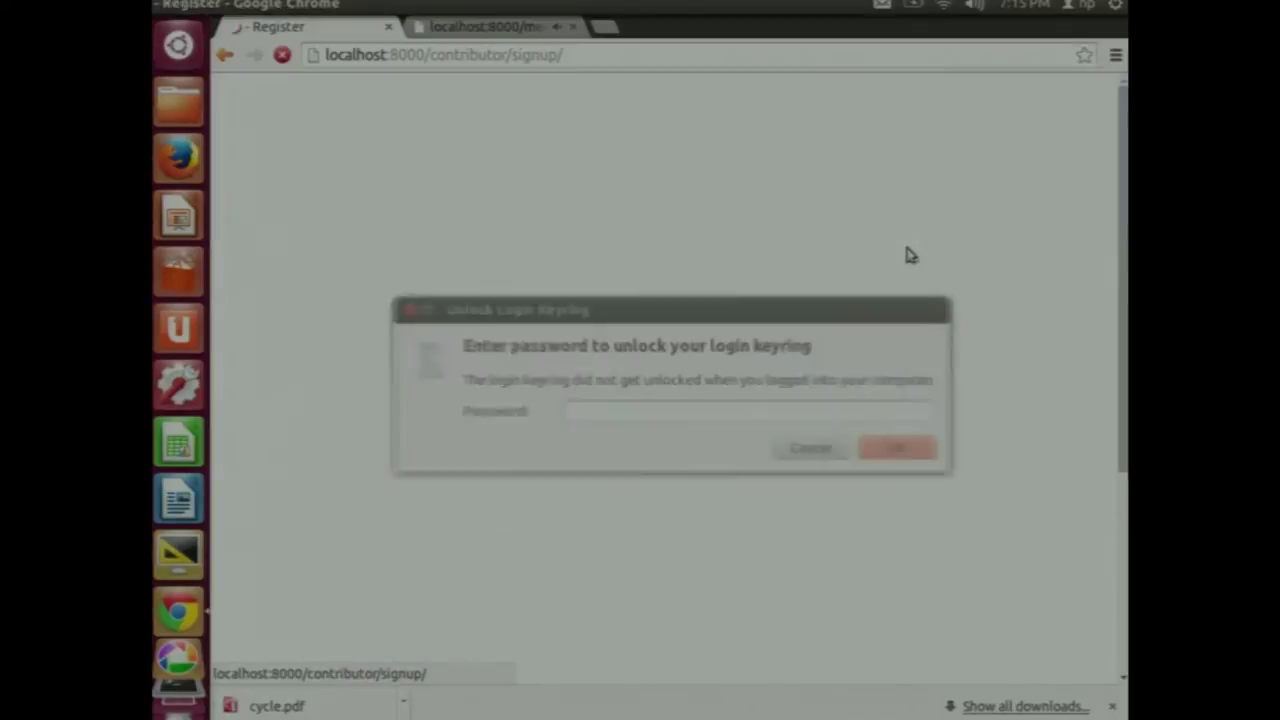
click(831, 455)
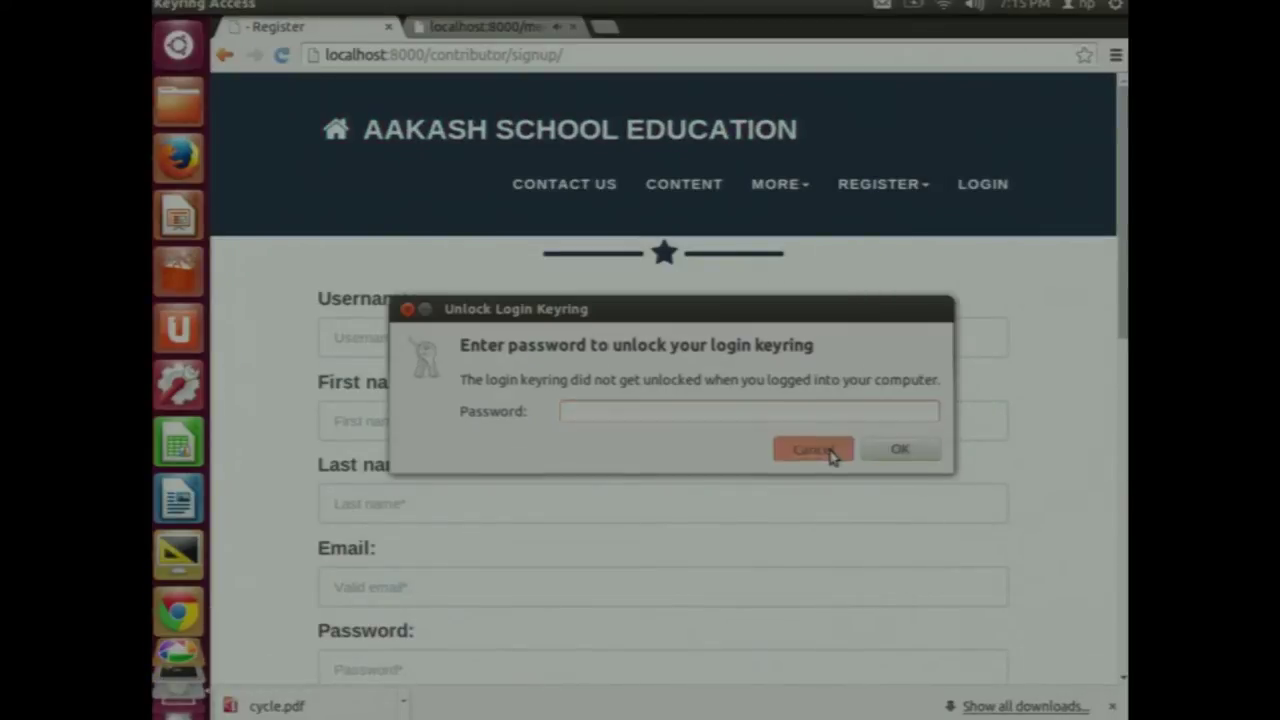
drag(1123, 290, 1124, 495)
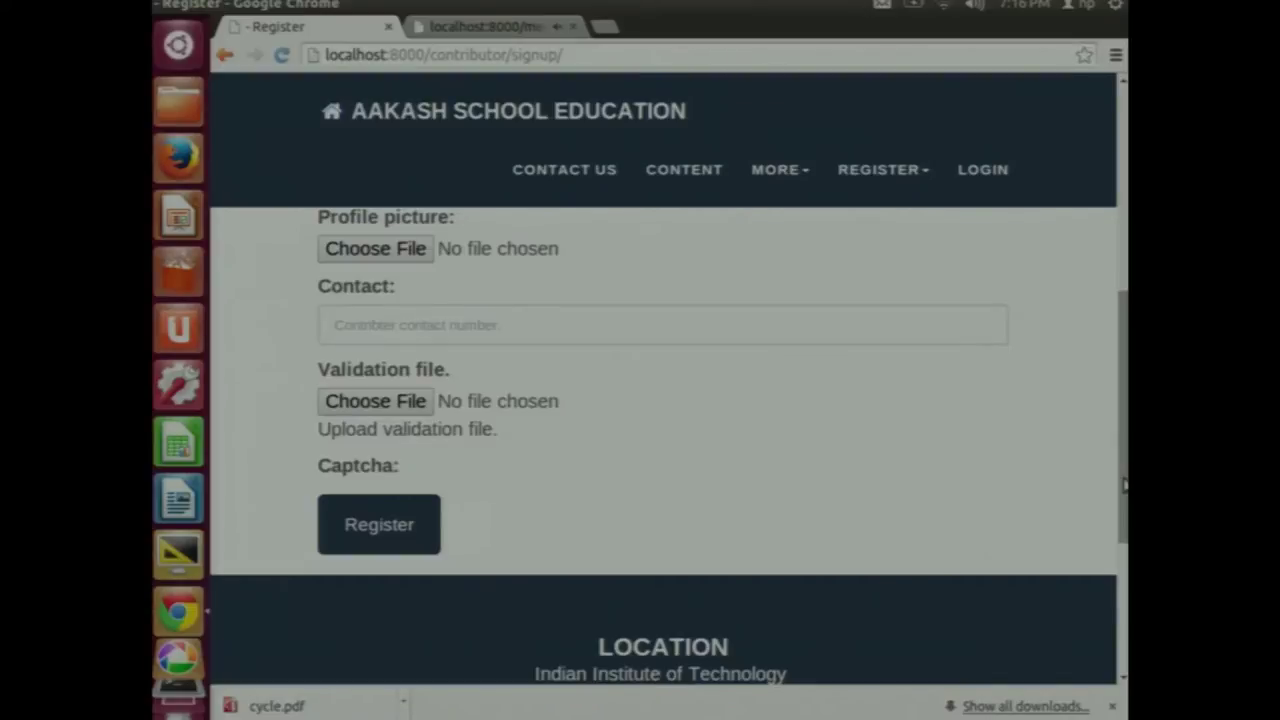
drag(1124, 490, 1124, 370)
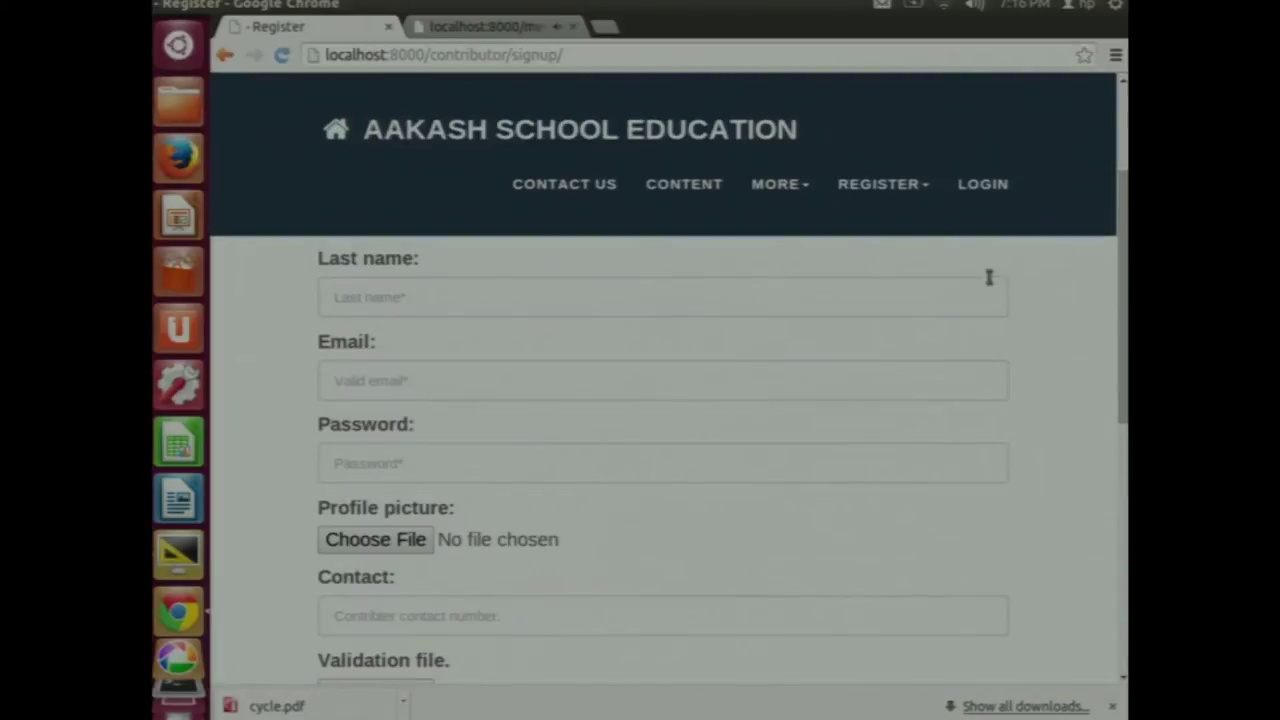
Sign in to the contributor account with its username and account password
click(916, 198)
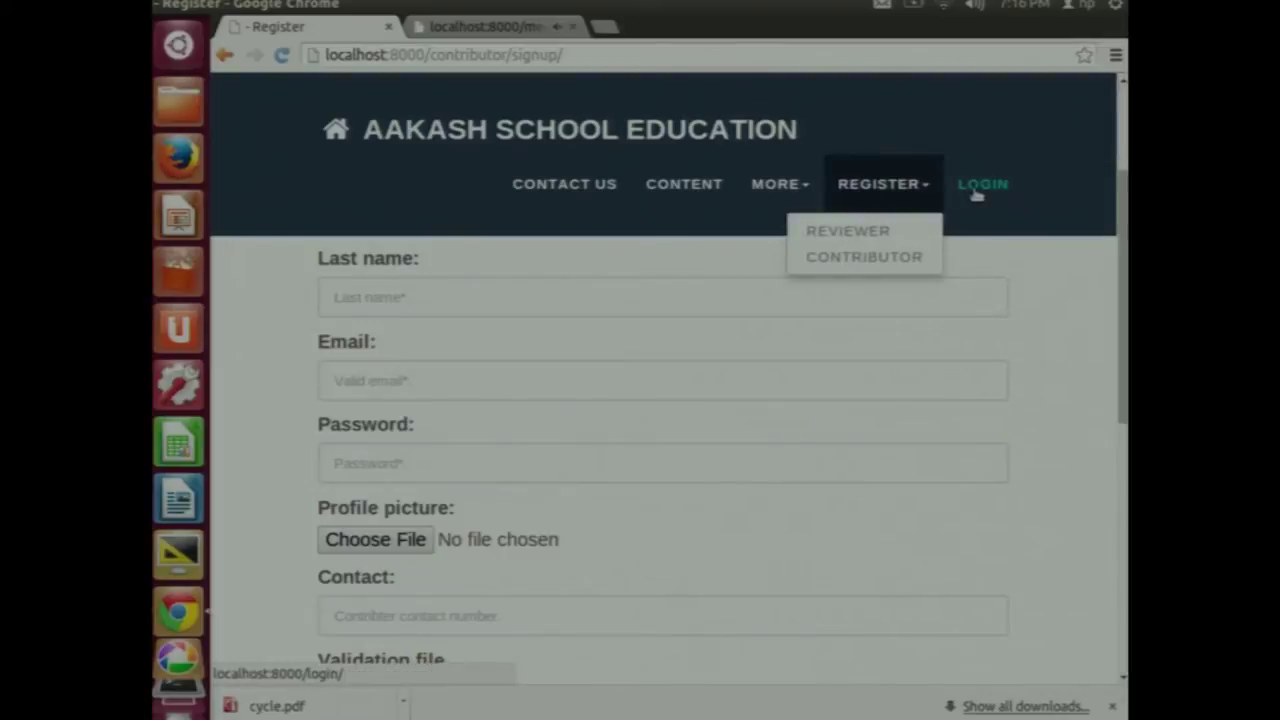
click(977, 192)
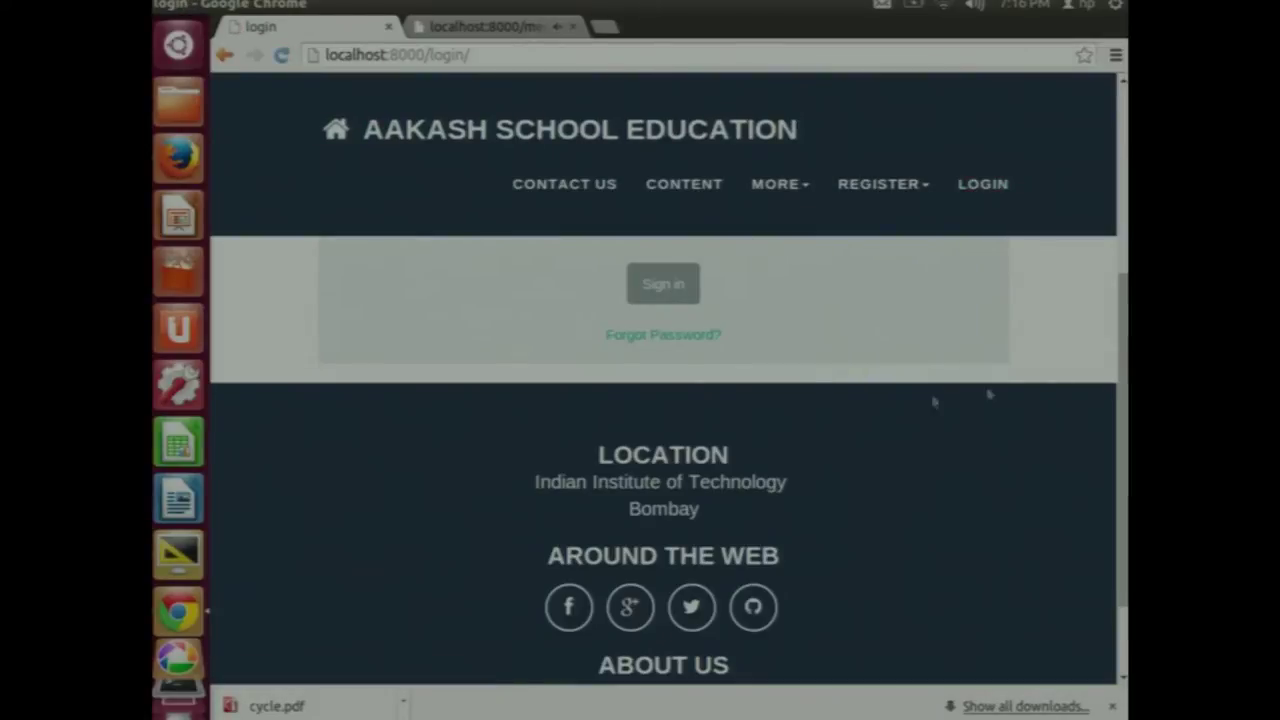
scroll(940, 396, up, 3)
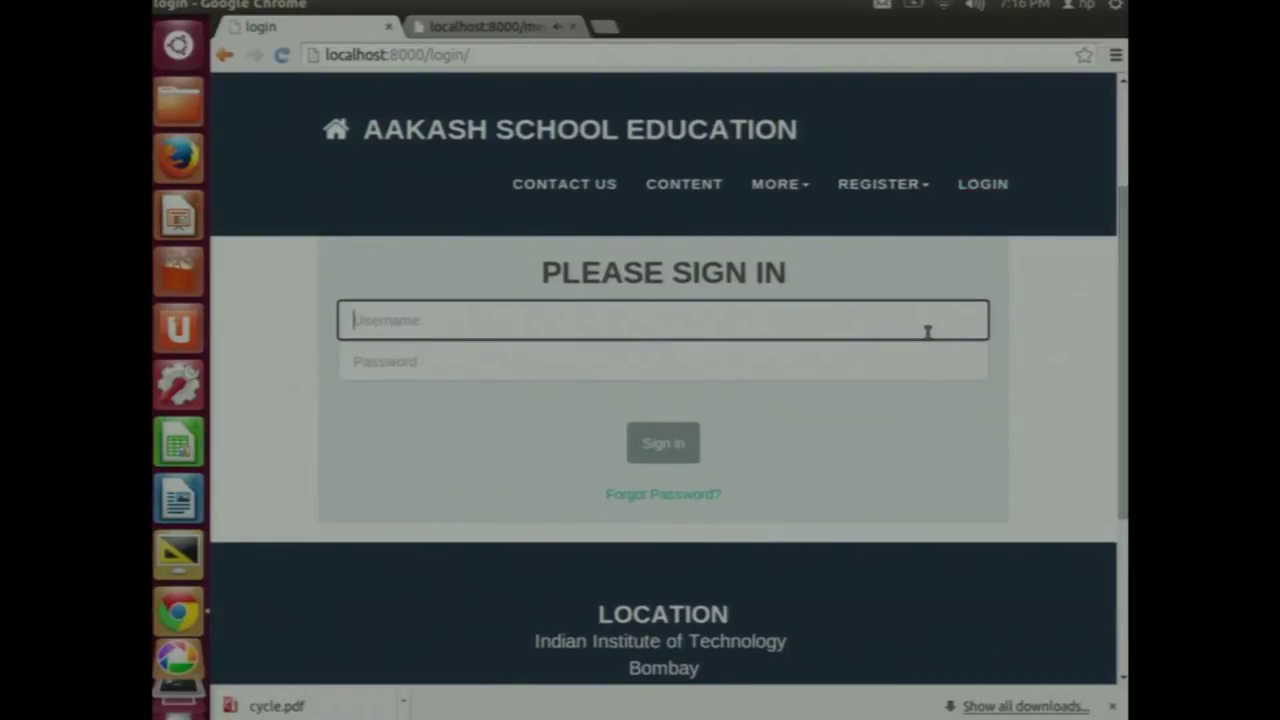
click(928, 331)
text(Pr)
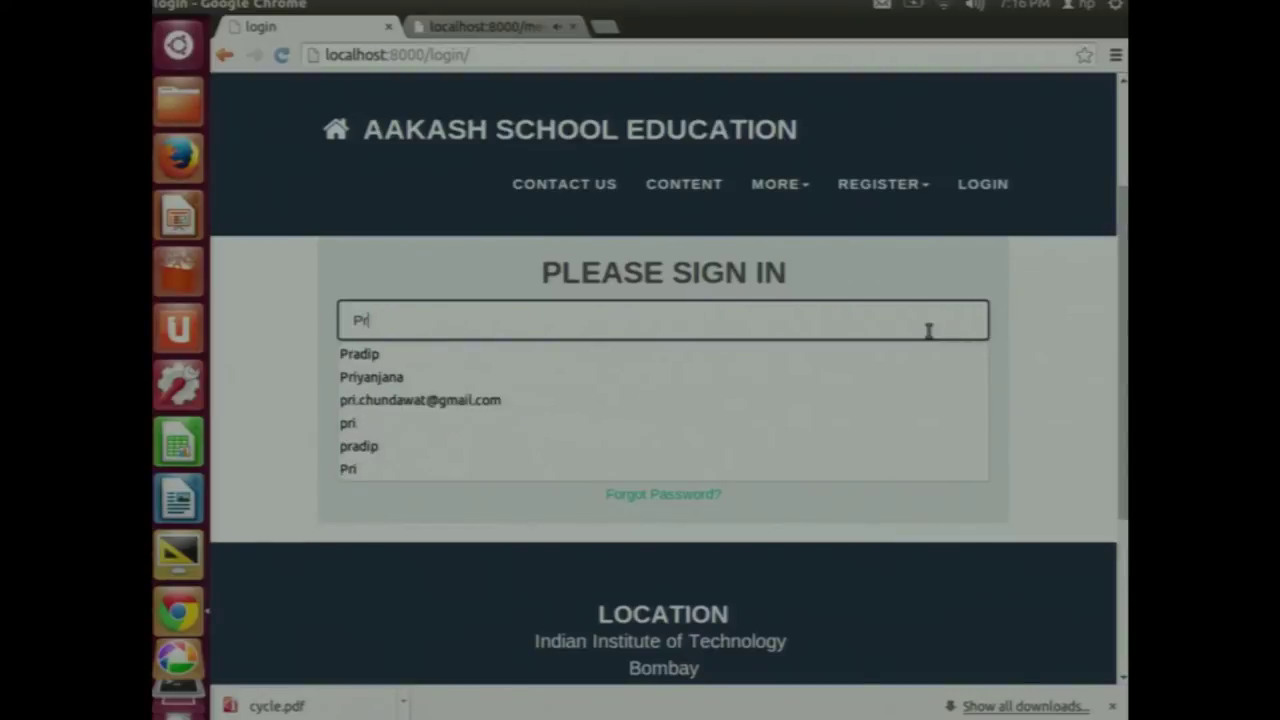
text(adip)
key(Tab)
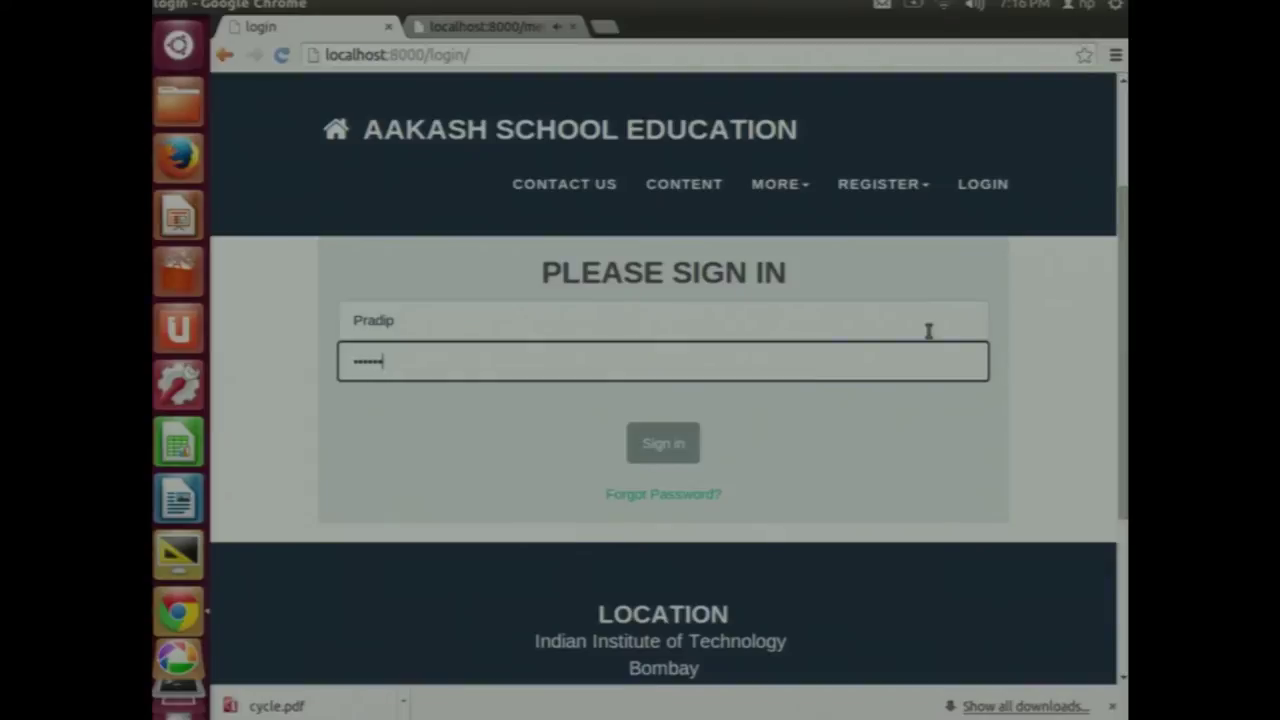
key(Return)
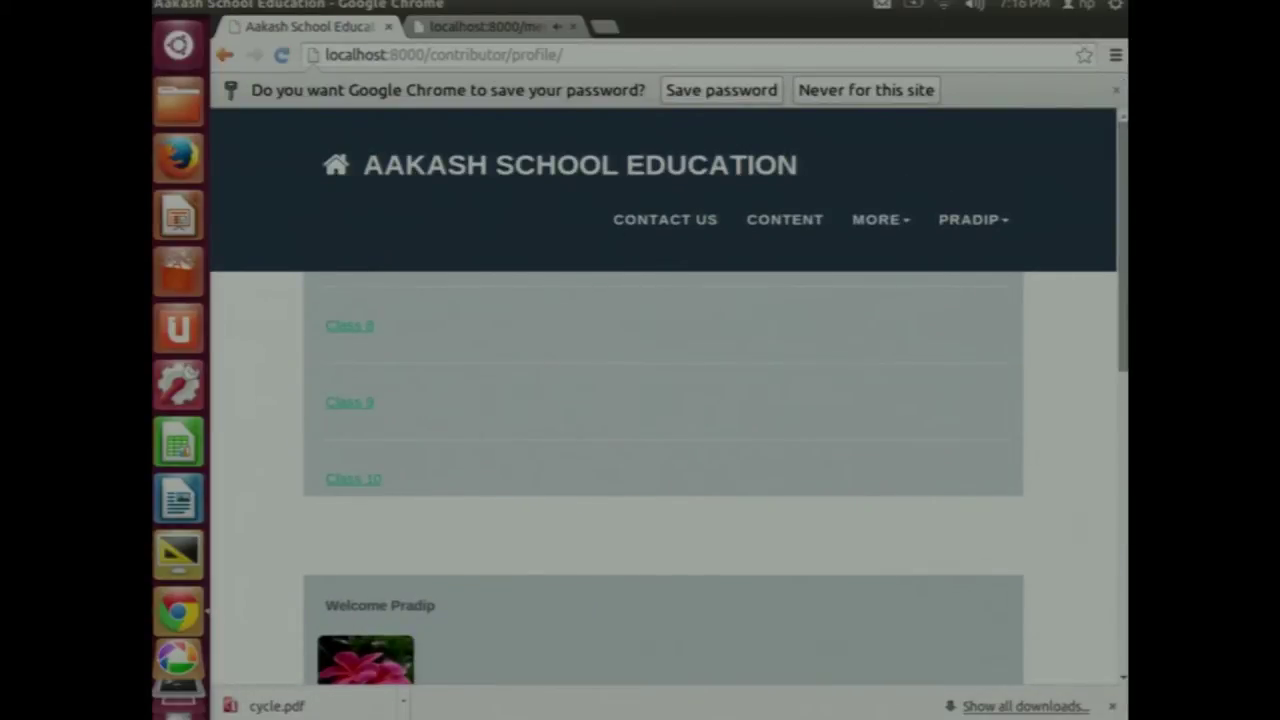
Look over the contributor profile page and open the form for uploading more content
drag(1125, 305, 1124, 278)
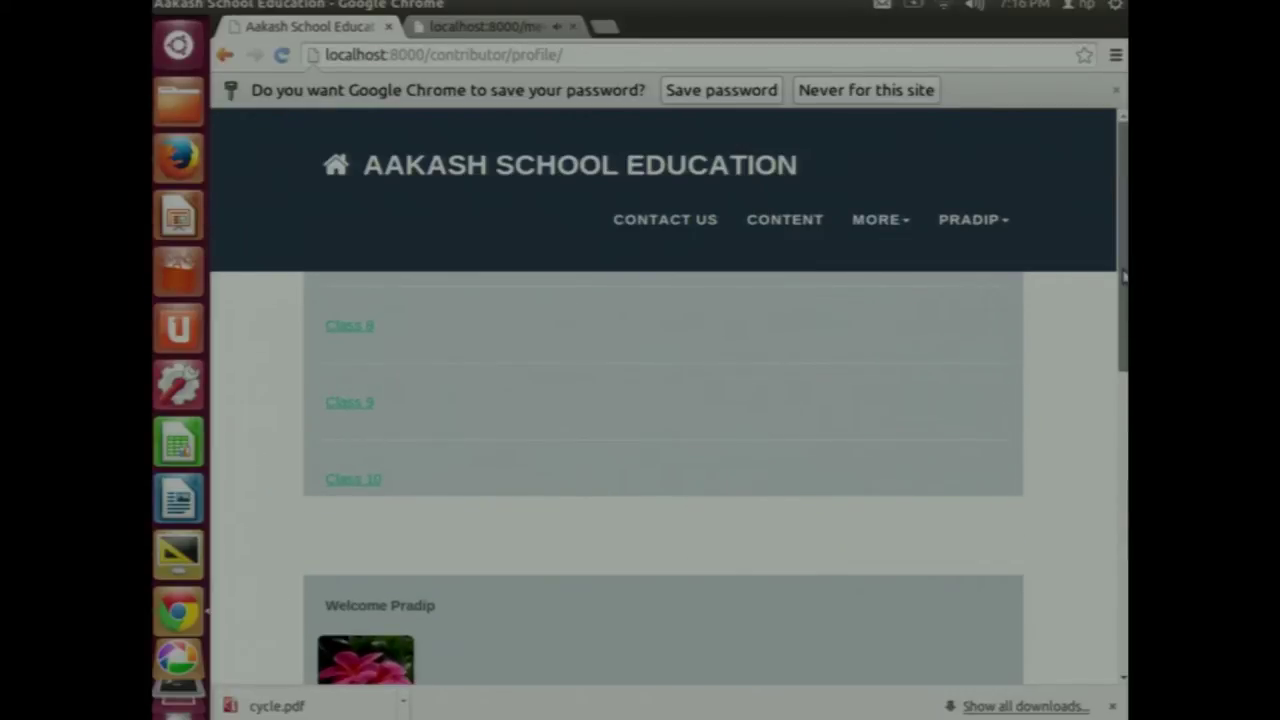
drag(1124, 278, 1124, 443)
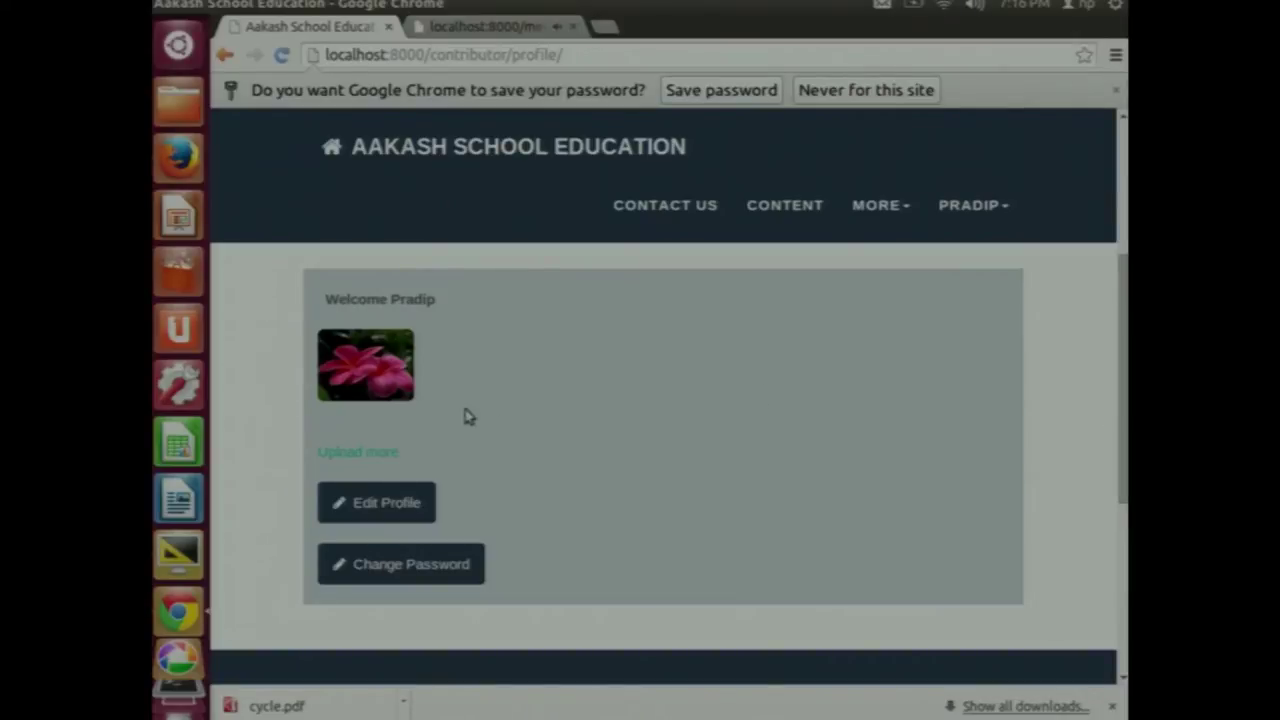
click(385, 454)
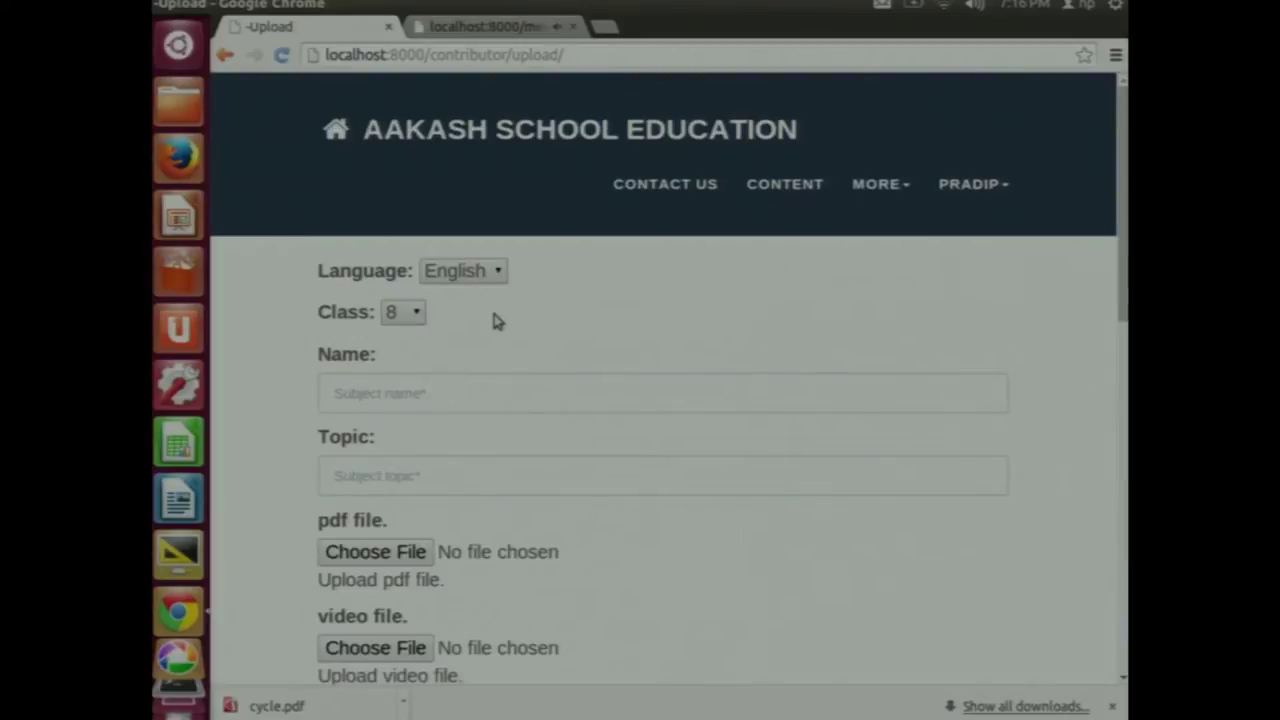
Enter Science as the subject name and corossion as the topic in the upload form
click(428, 392)
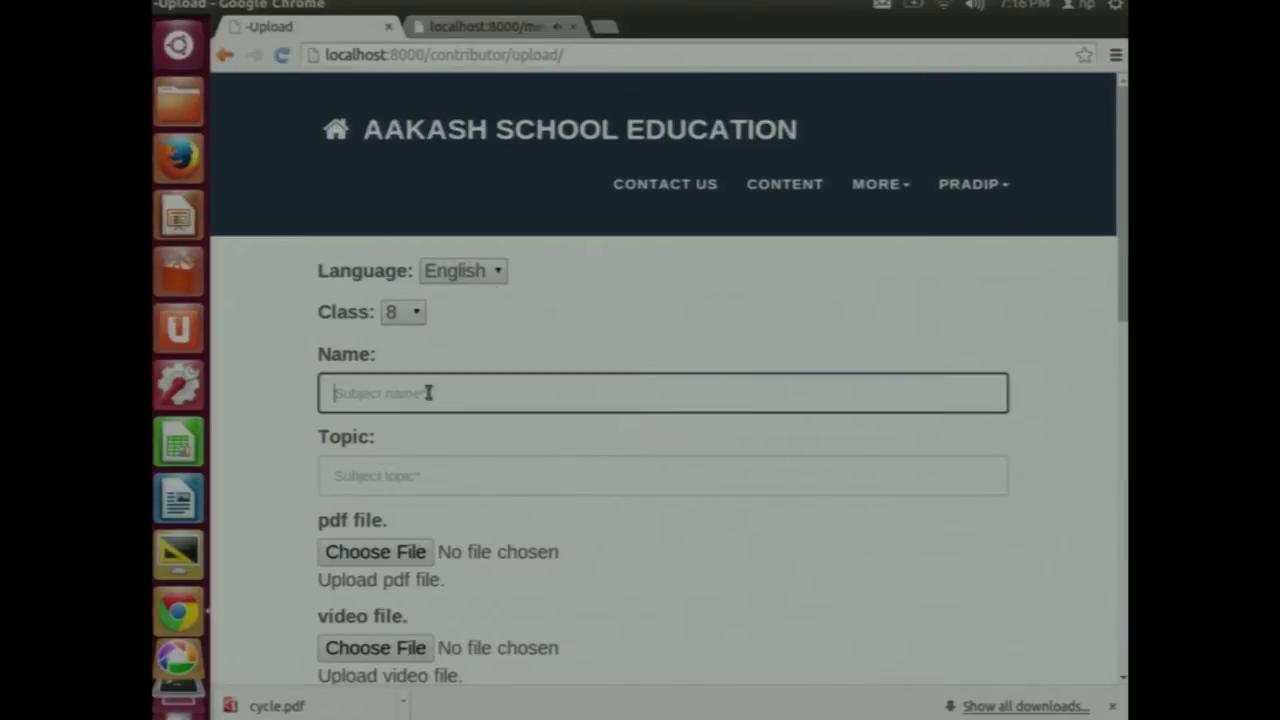
text(Science)
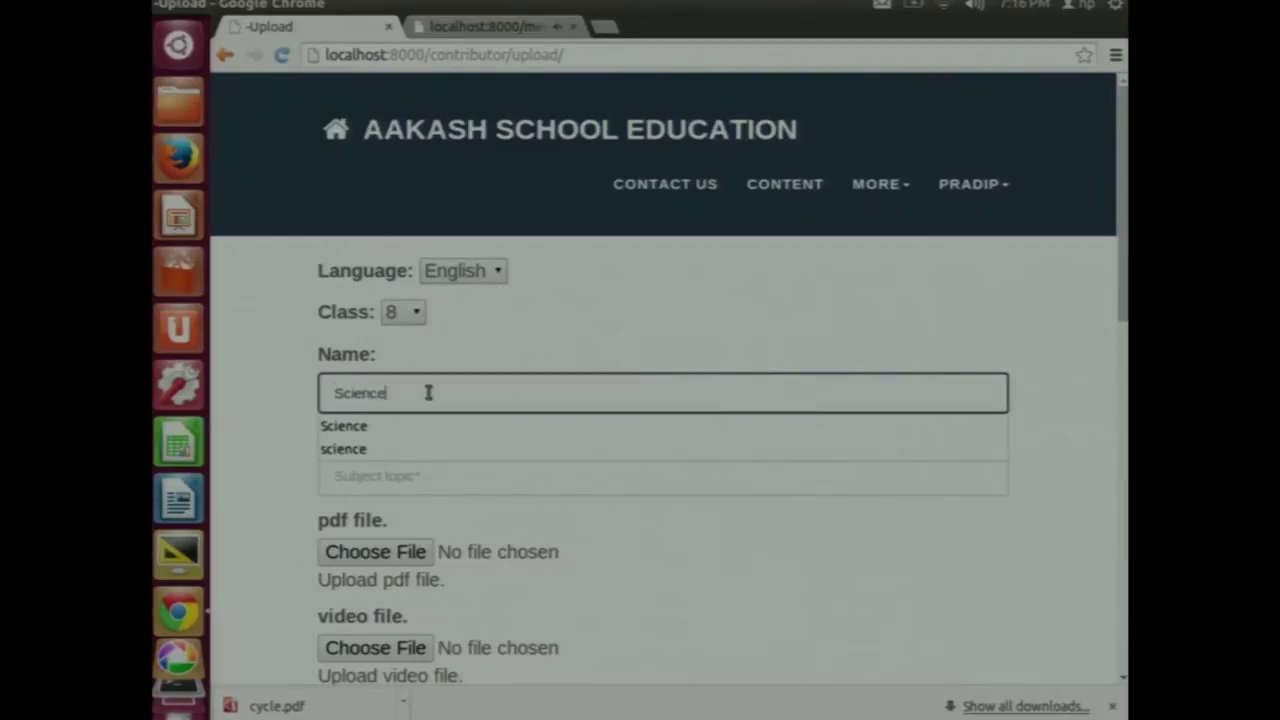
key(Tab)
text(cor)
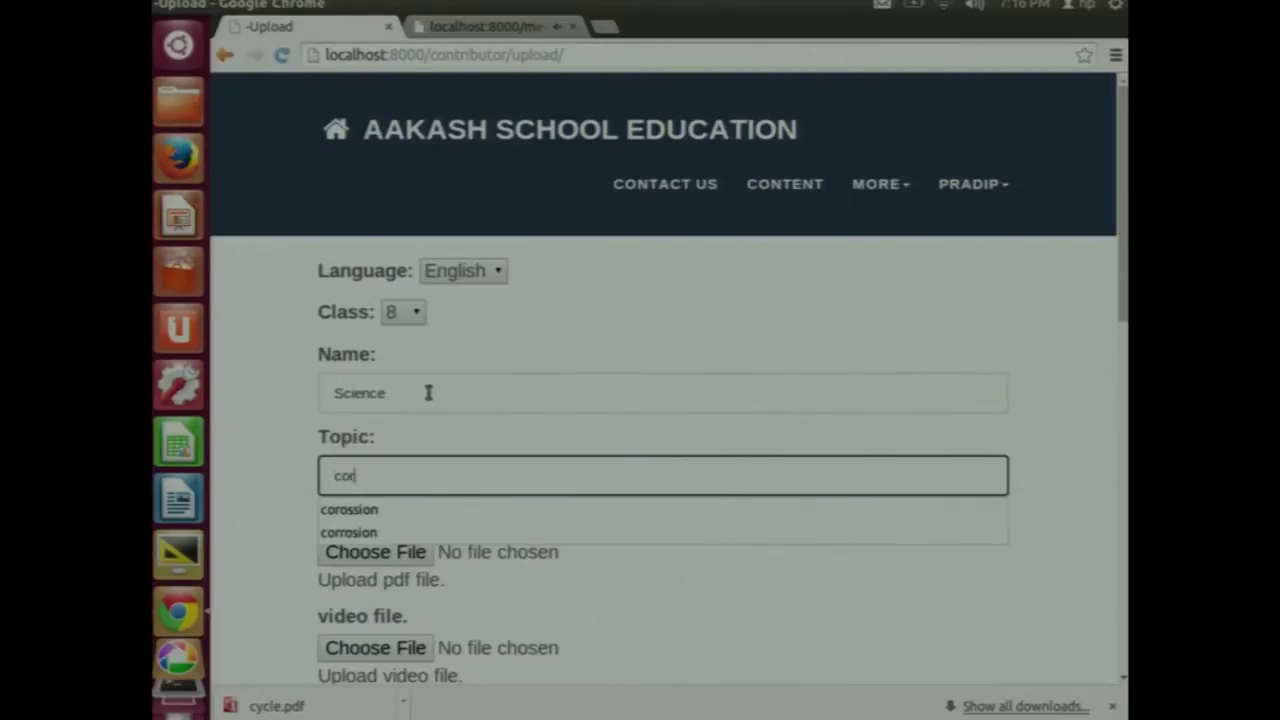
text(ossion)
key(Tab)
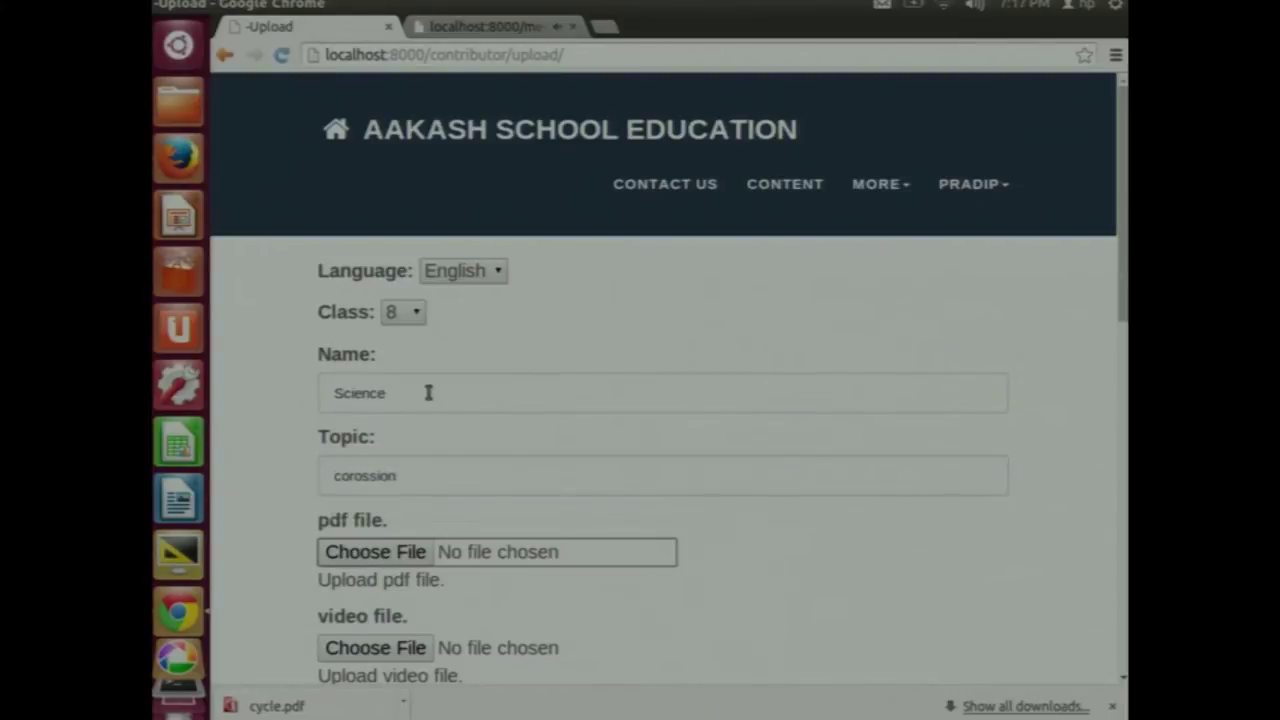
Attach corrosion.swf from the Animations folder as the animations file
scroll(428, 392, down, 2)
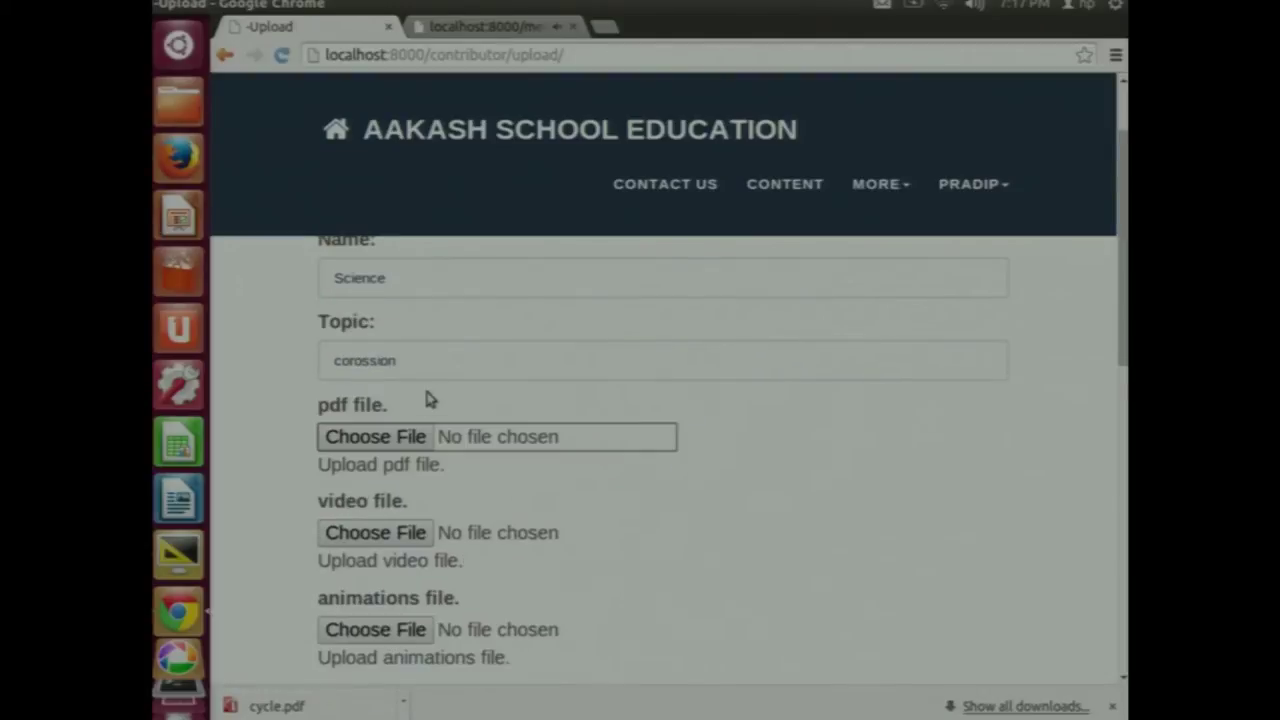
click(380, 630)
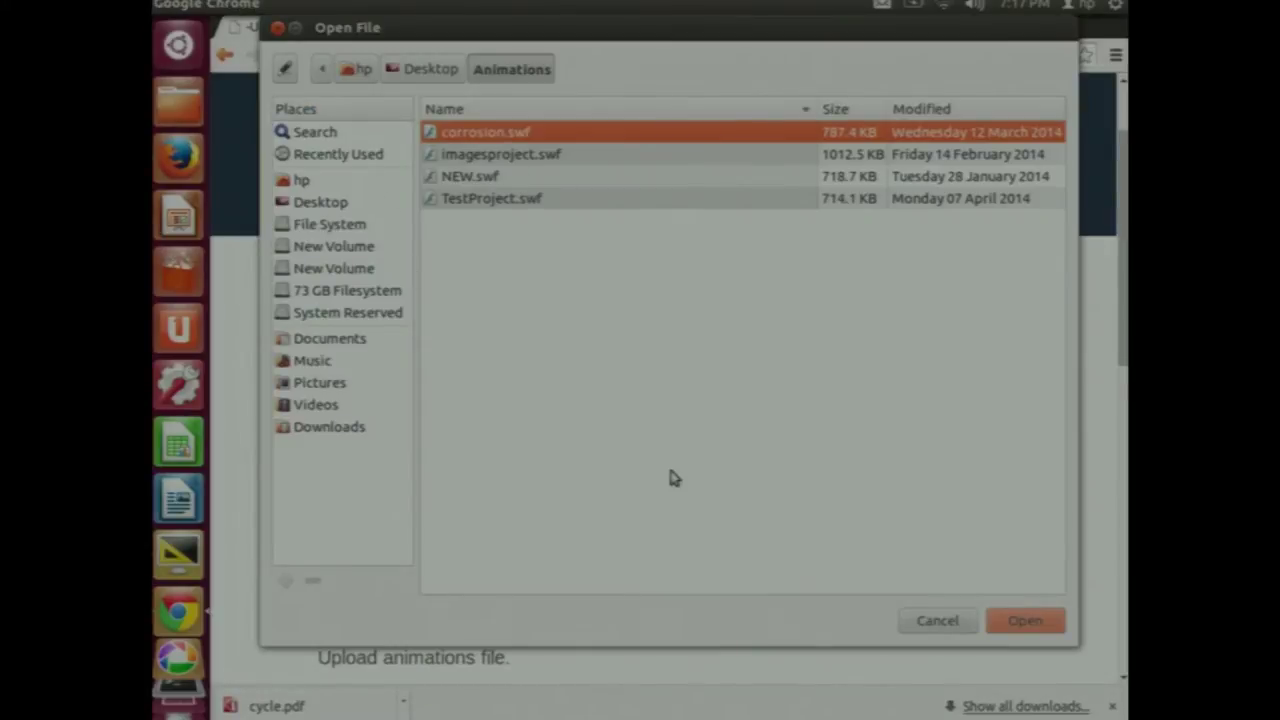
click(1028, 620)
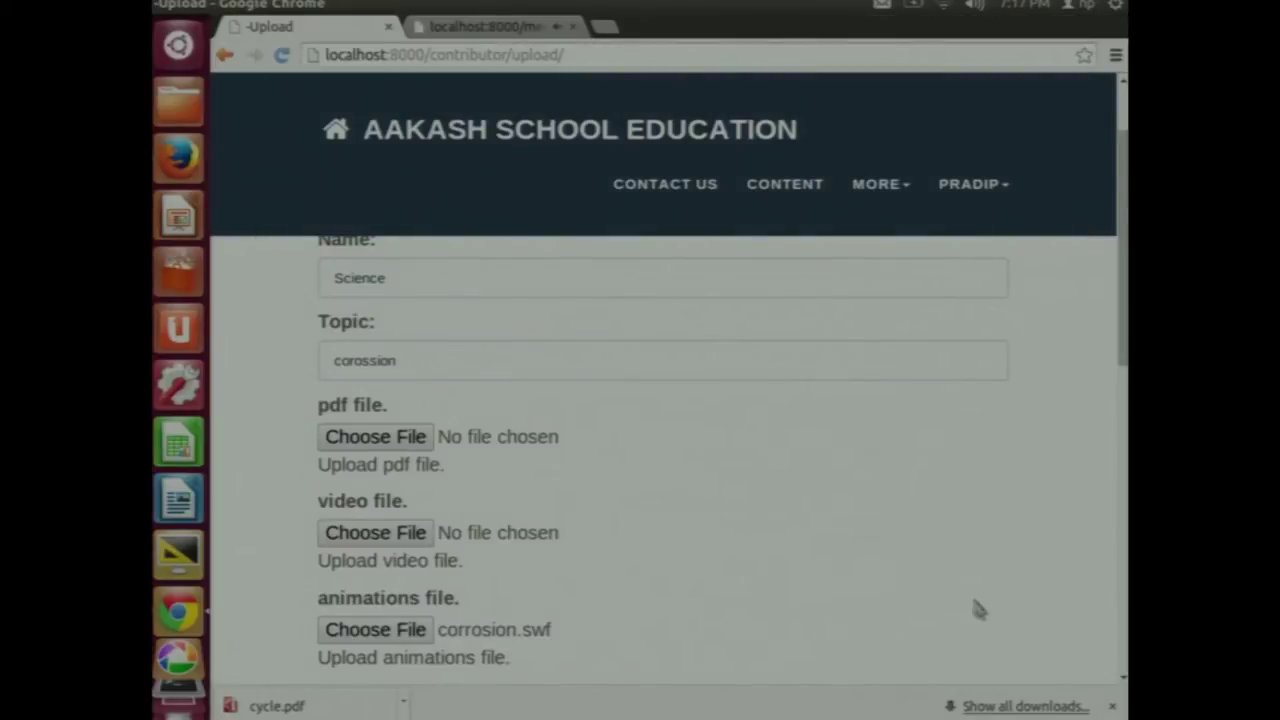
Write the summary "this is my content" and upload the content
scroll(693, 521, down, 4)
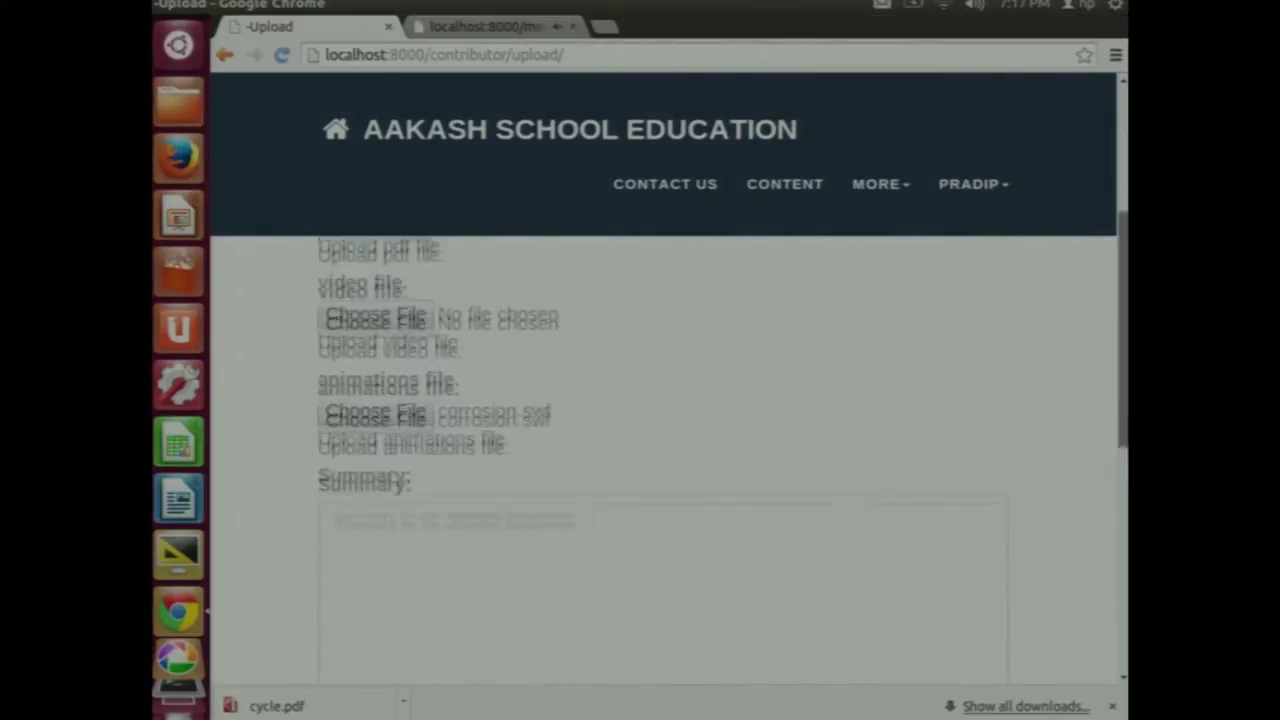
click(693, 525)
text(this is my)
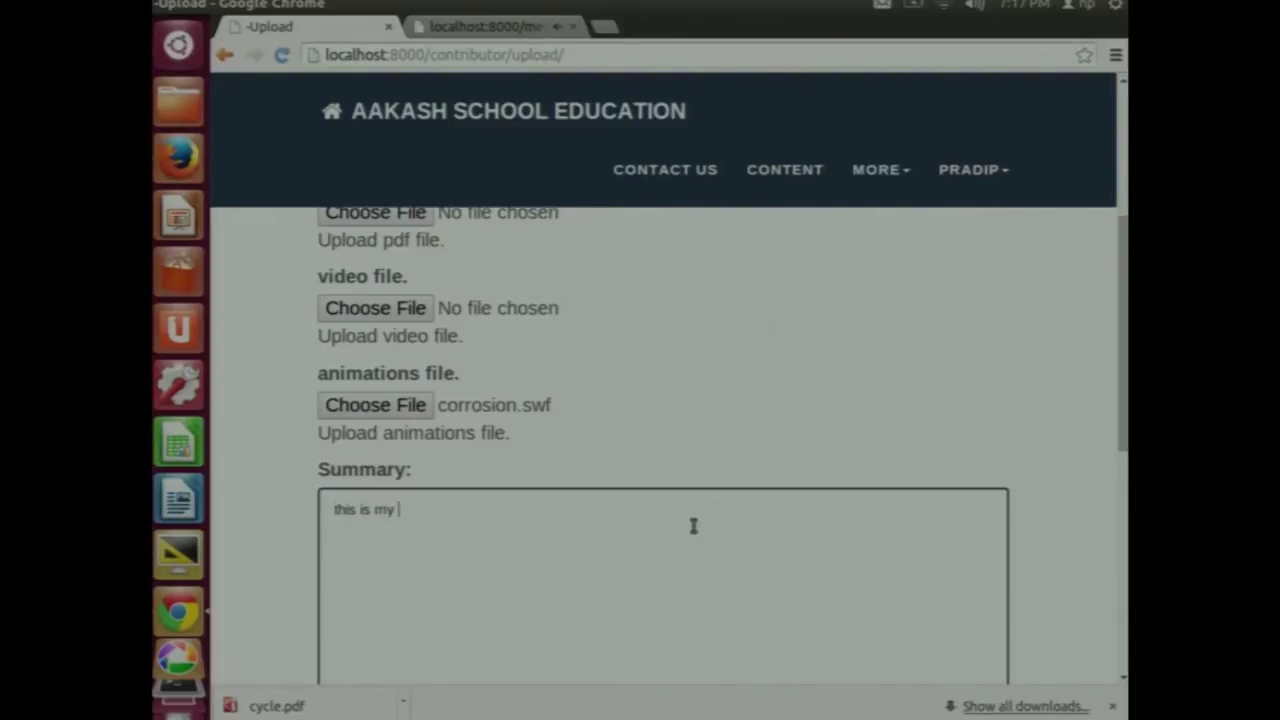
text( content)
scroll(715, 500, down, 5)
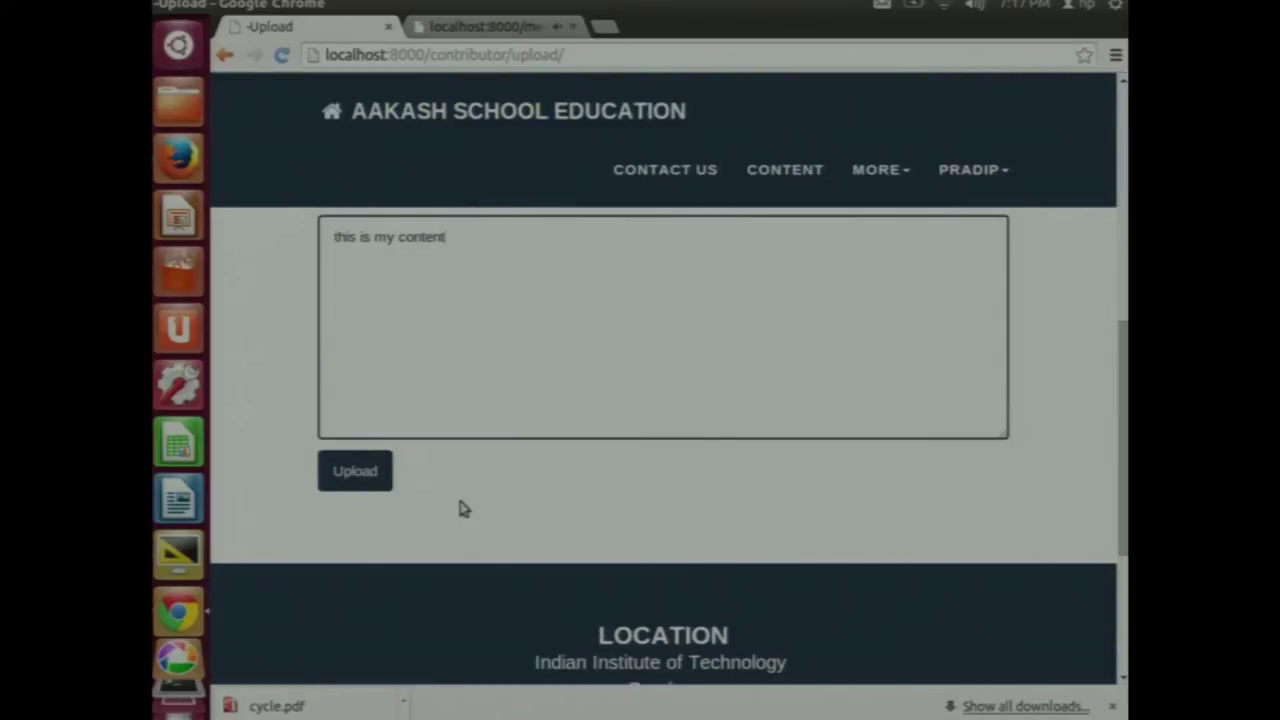
click(383, 483)
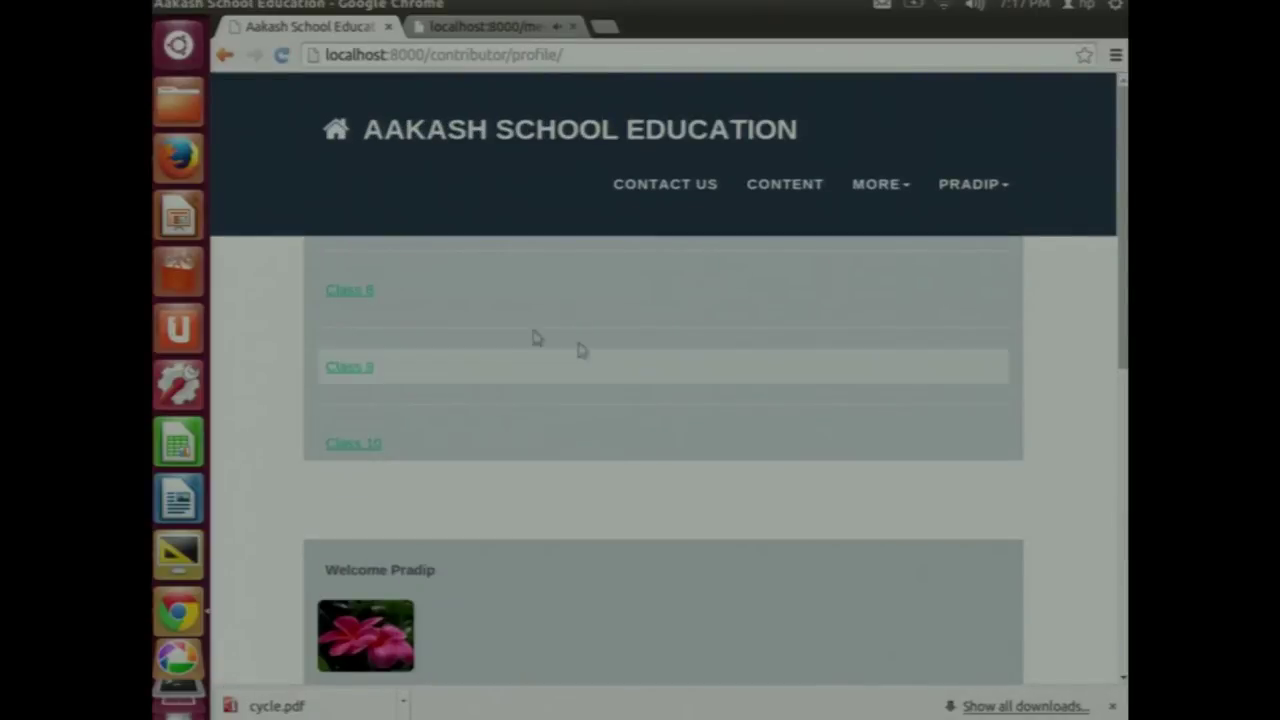
Open the Class 8 Science content list, view the corossion topic's animation and return to the list
click(358, 293)
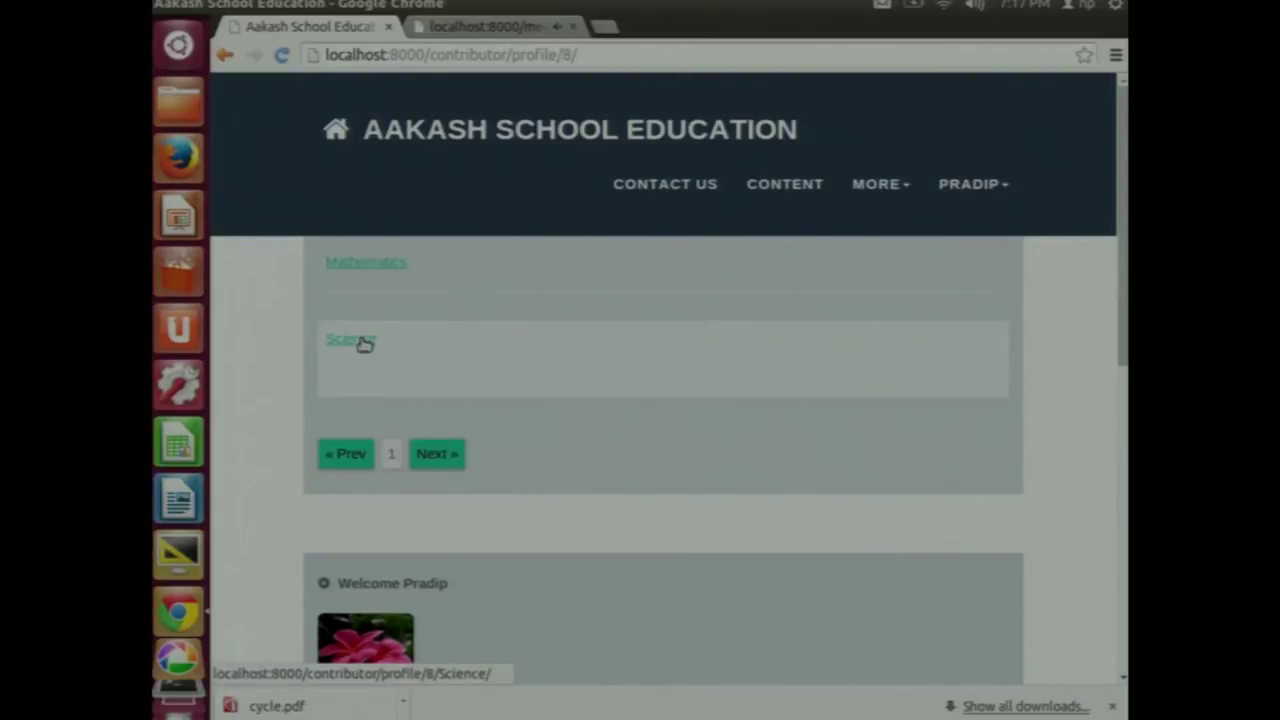
click(363, 343)
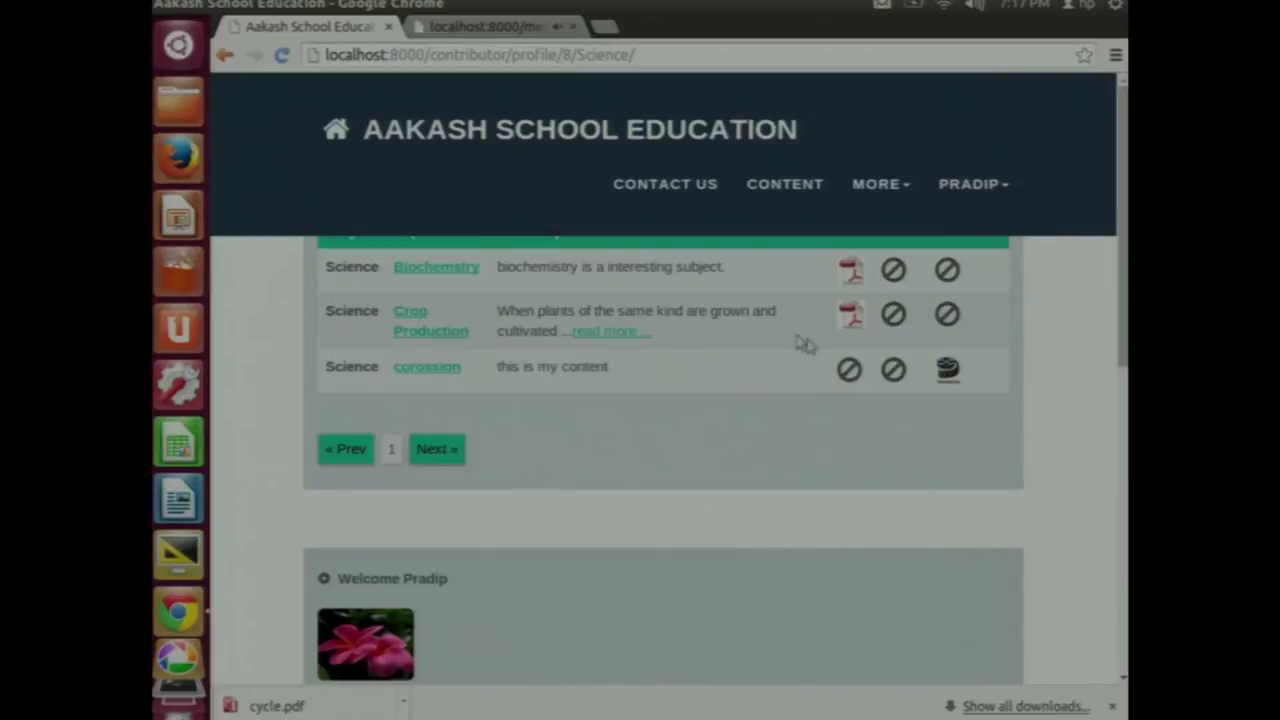
click(947, 370)
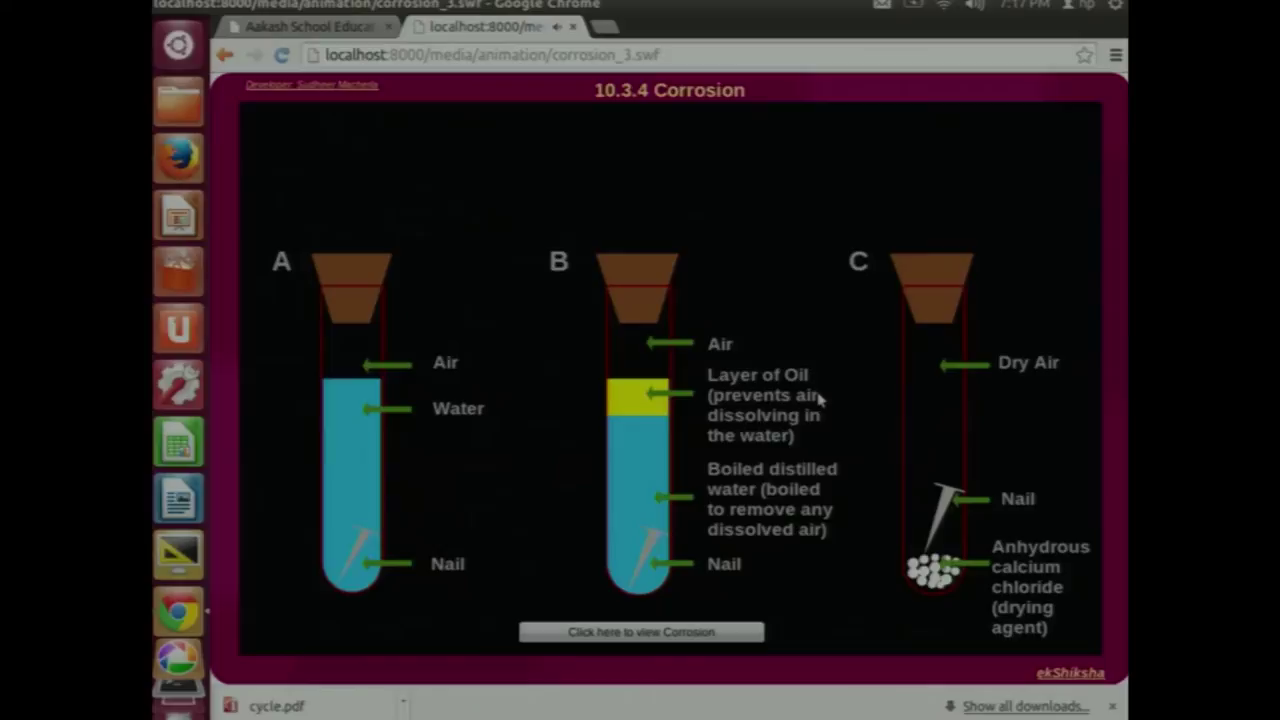
click(335, 27)
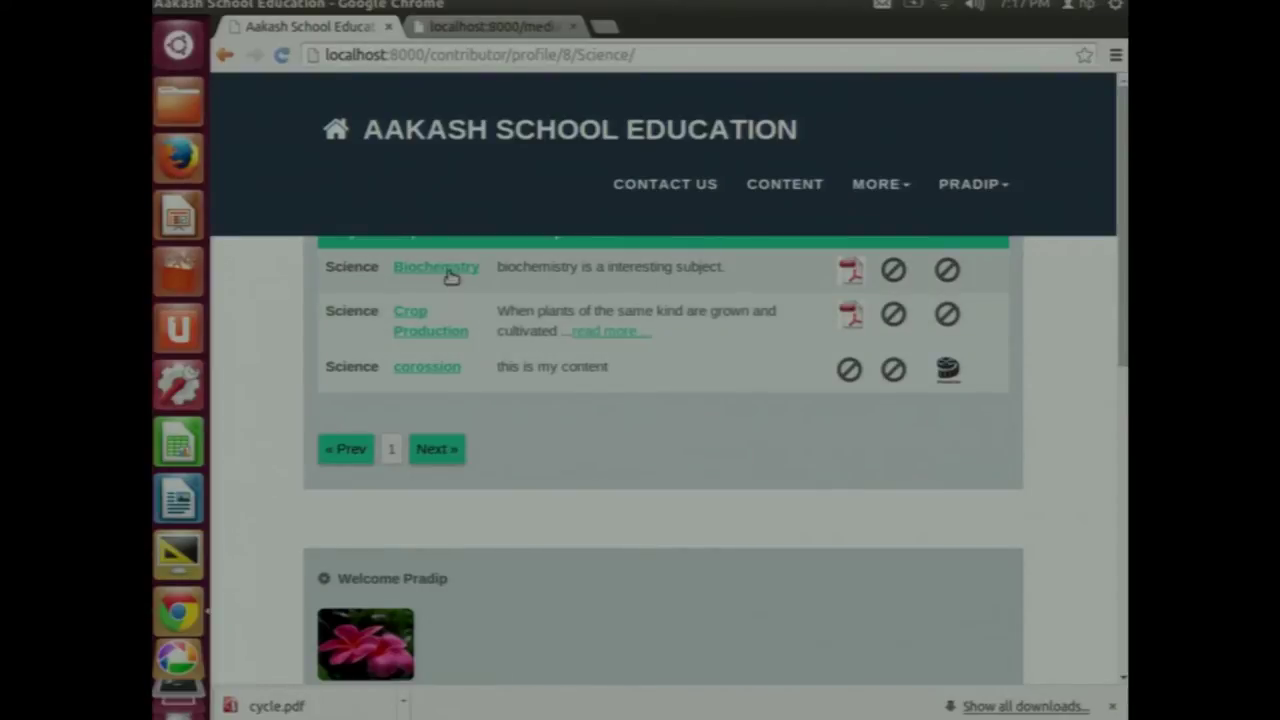
View the Biochemistry topic's detail page and go back to the Science content list
scroll(449, 270, down, 2)
scroll(449, 270, up, 2)
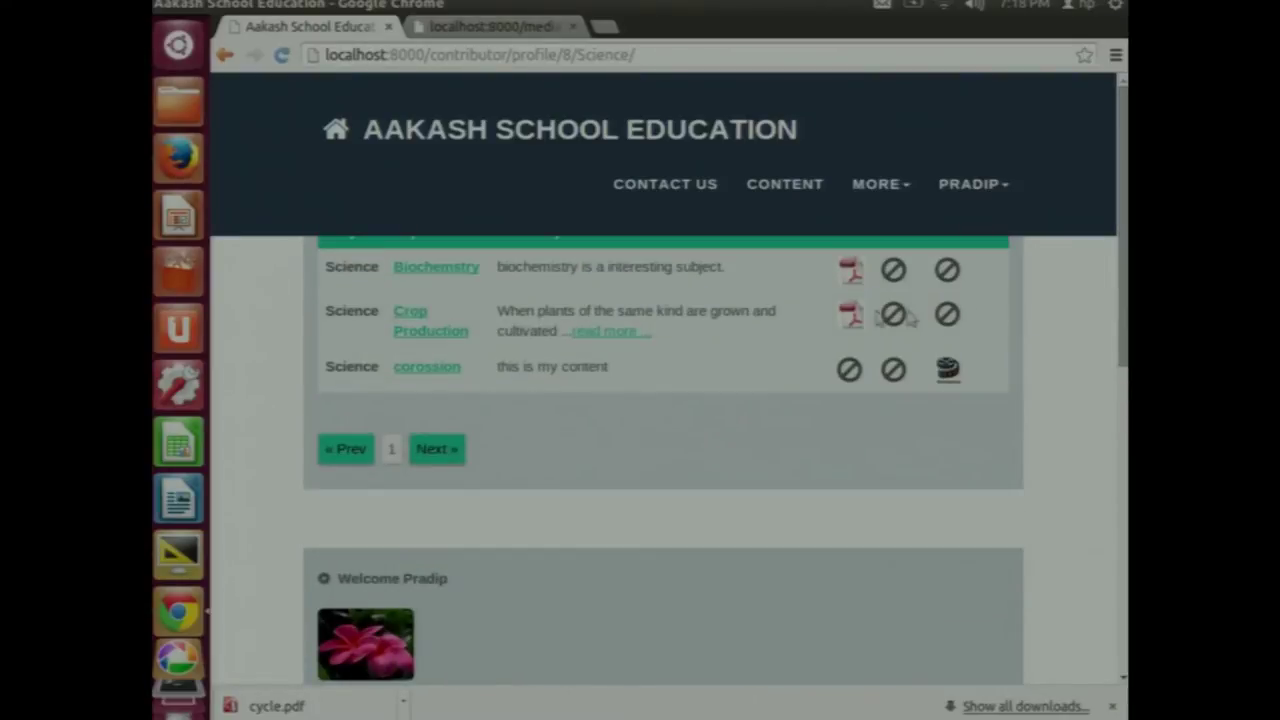
click(463, 268)
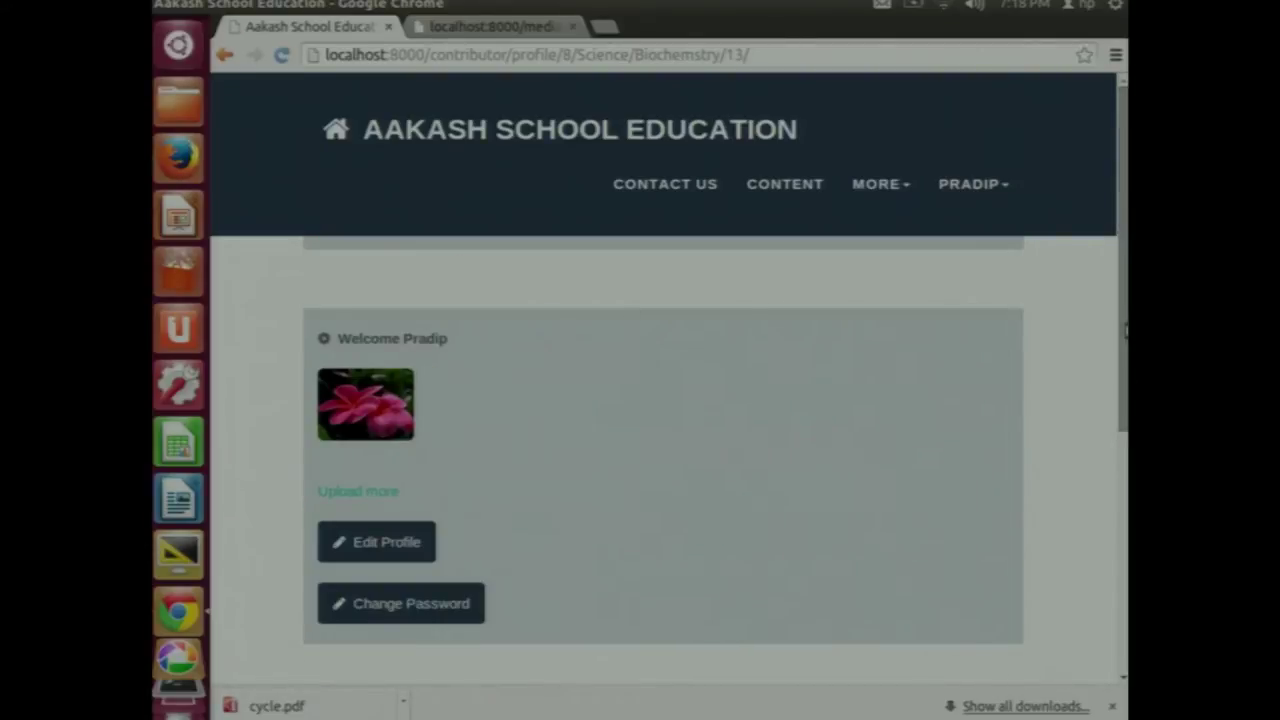
scroll(1125, 330, down, 3)
scroll(1110, 250, up, 3)
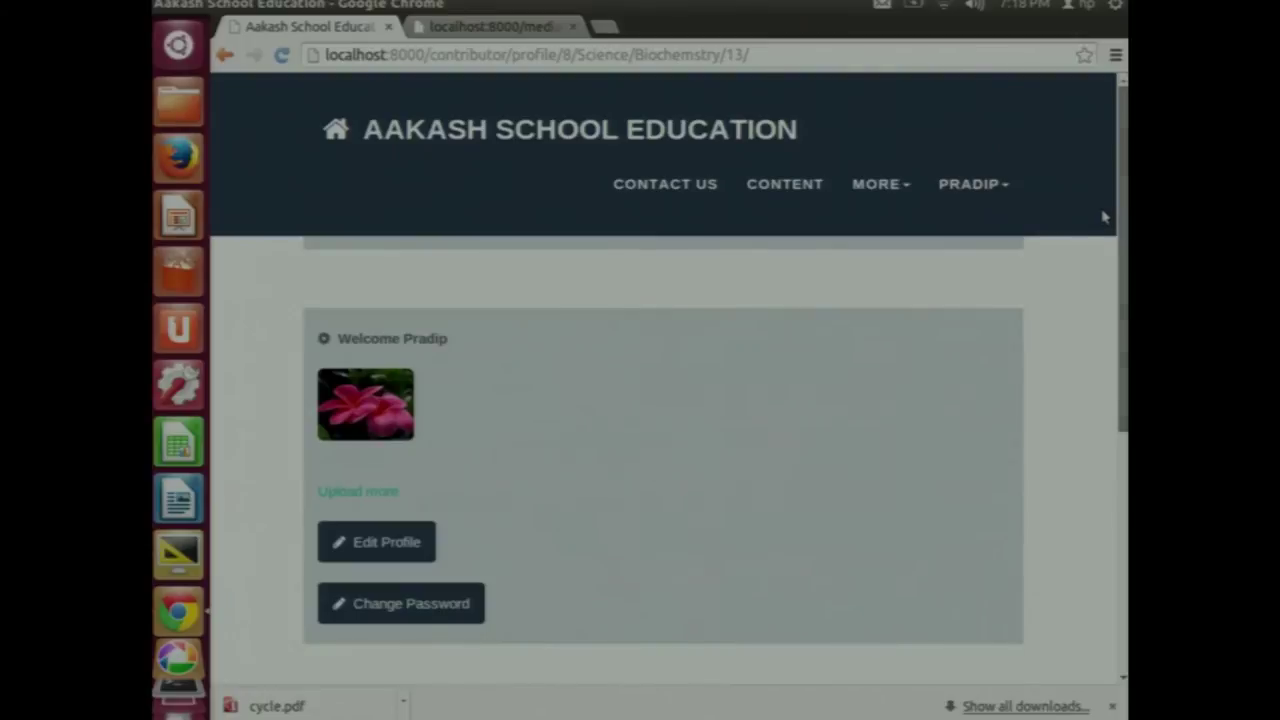
click(227, 56)
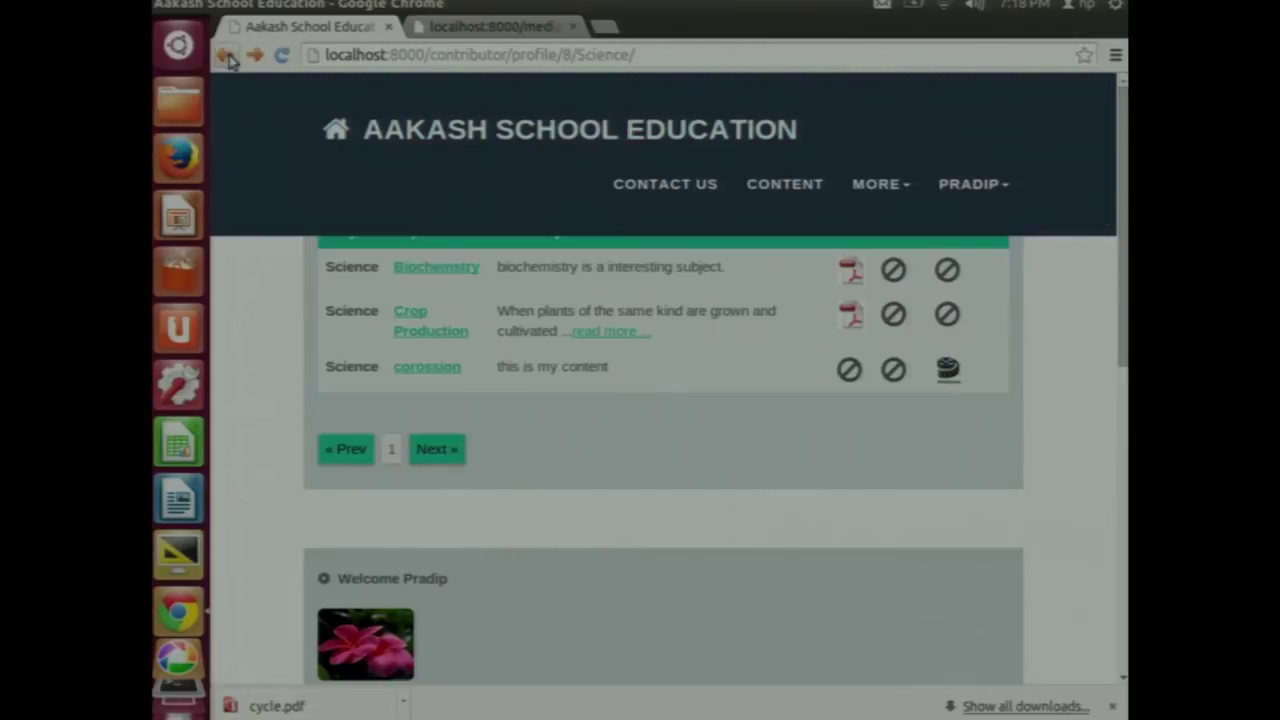
View the Crop Production topic's detail page and go back to the Class 8 subject list
click(428, 334)
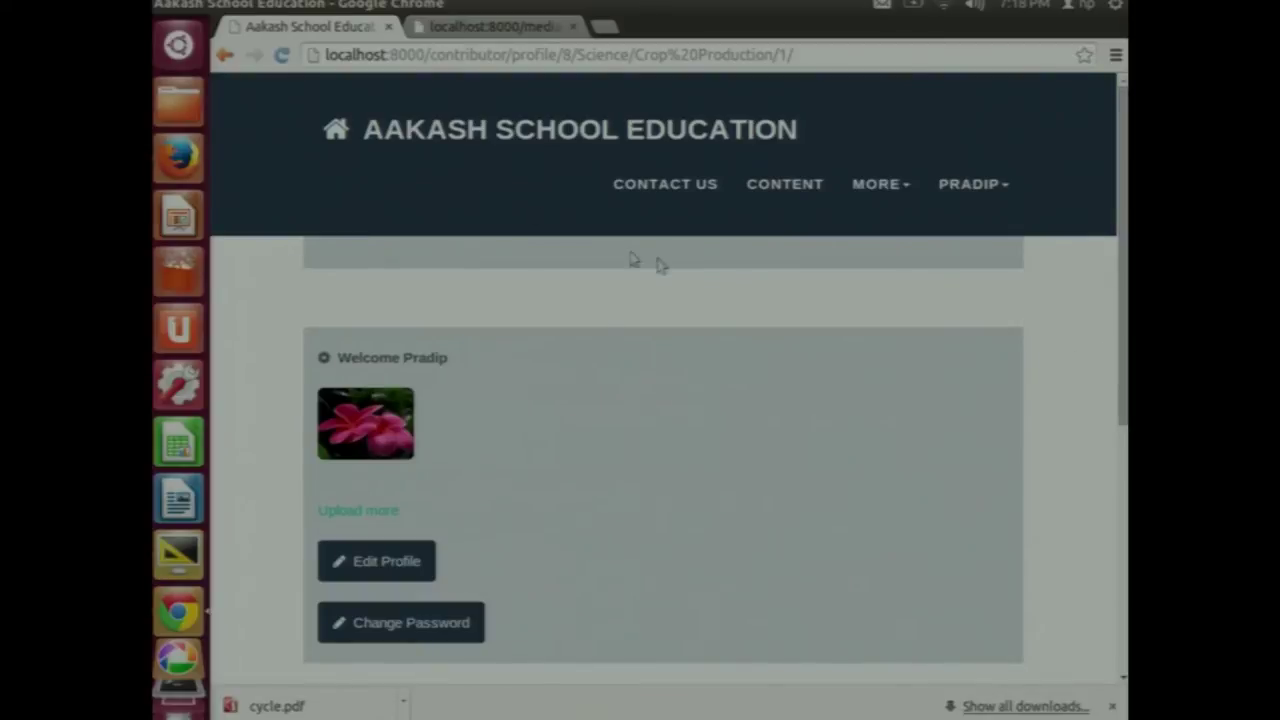
click(227, 56)
click(227, 56)
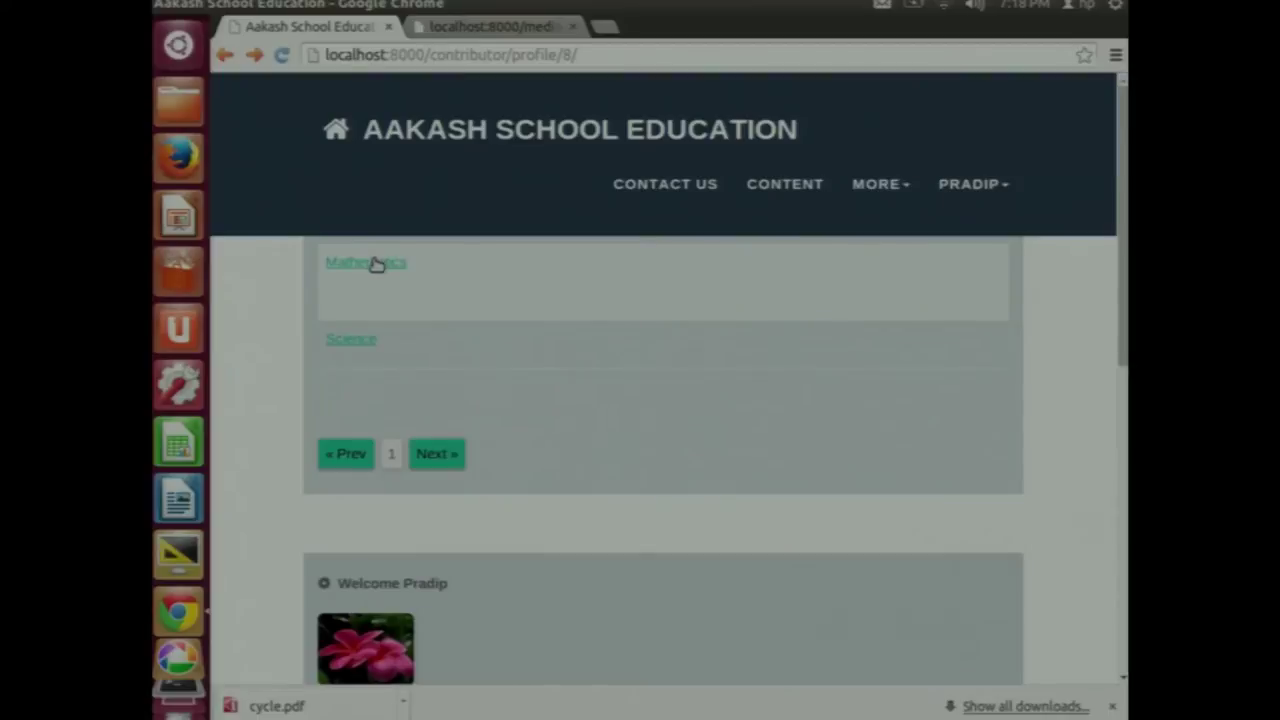
View the Logarithms topic's detail page in Class 8 Mathematics and log out of the contributor account
click(376, 264)
click(462, 272)
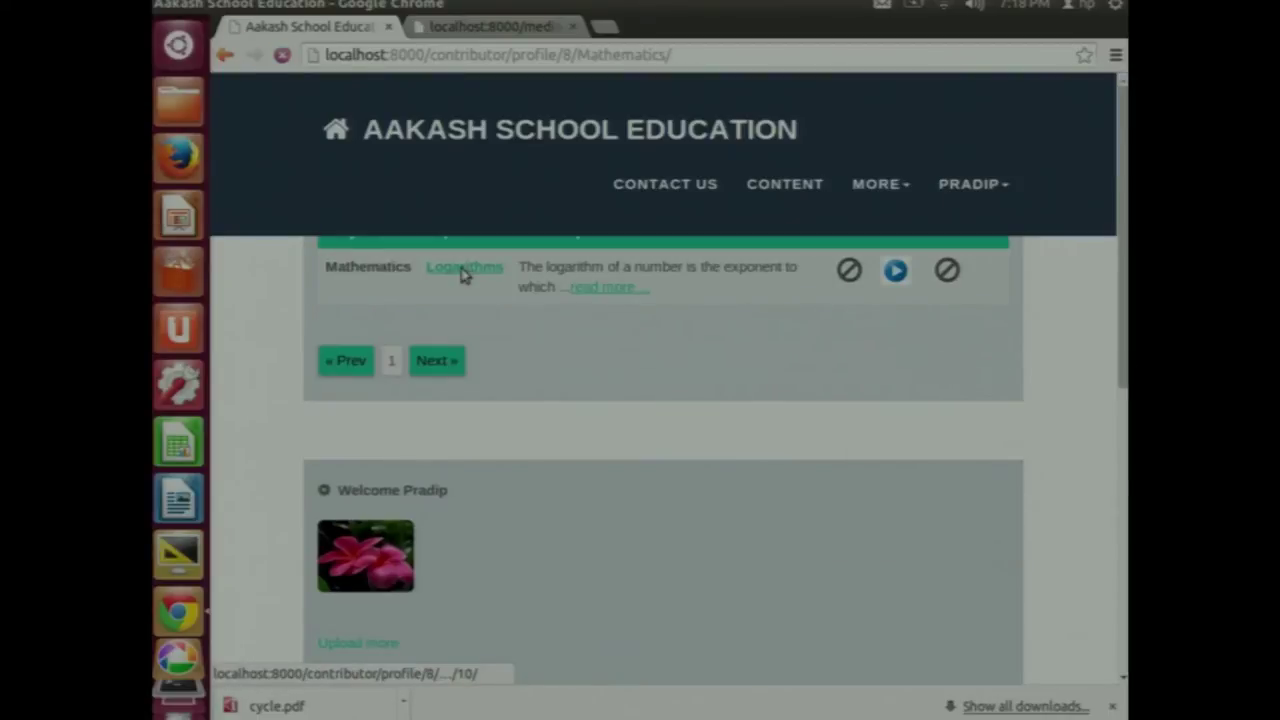
click(998, 184)
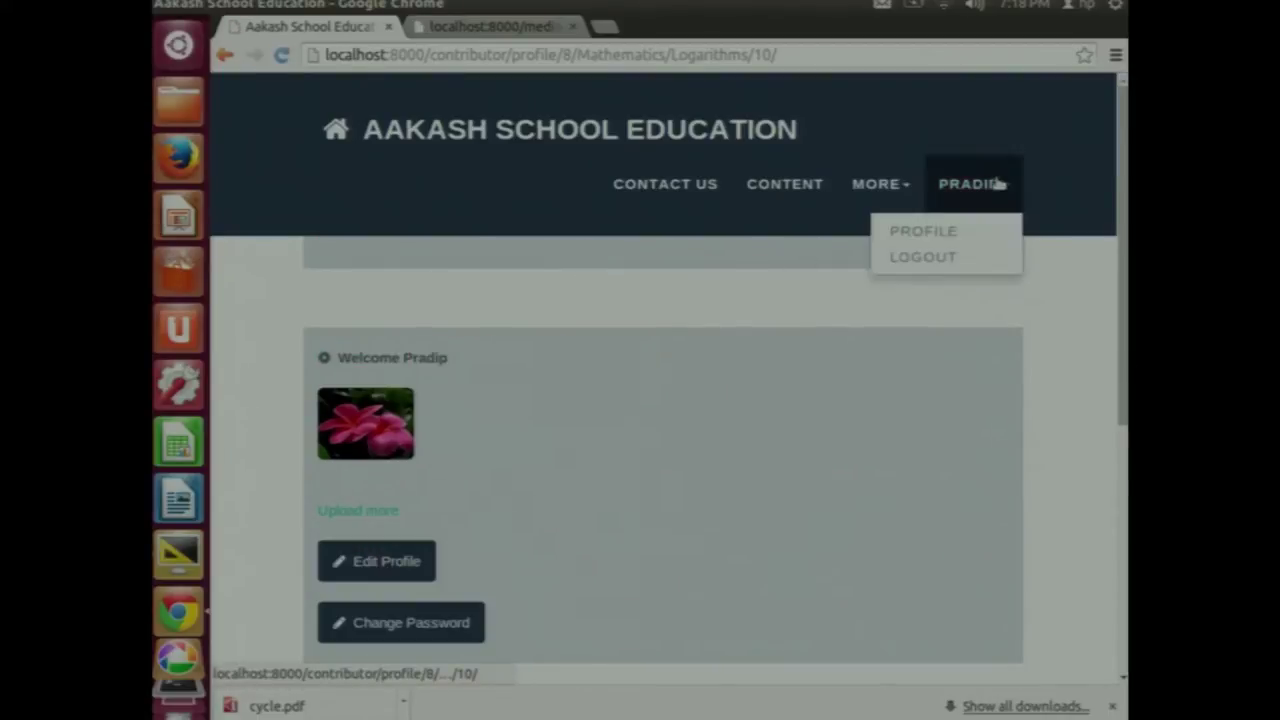
click(980, 257)
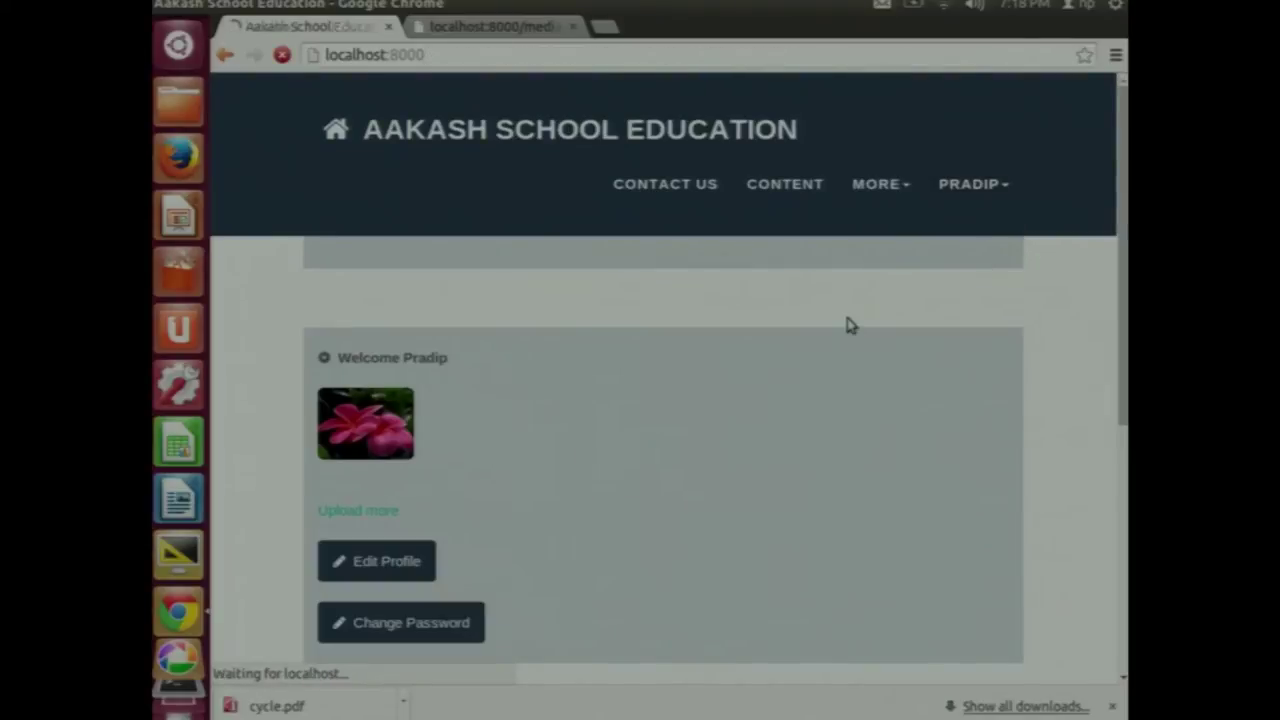
Sign in to the reviewer account by entering its username and the account password
click(979, 195)
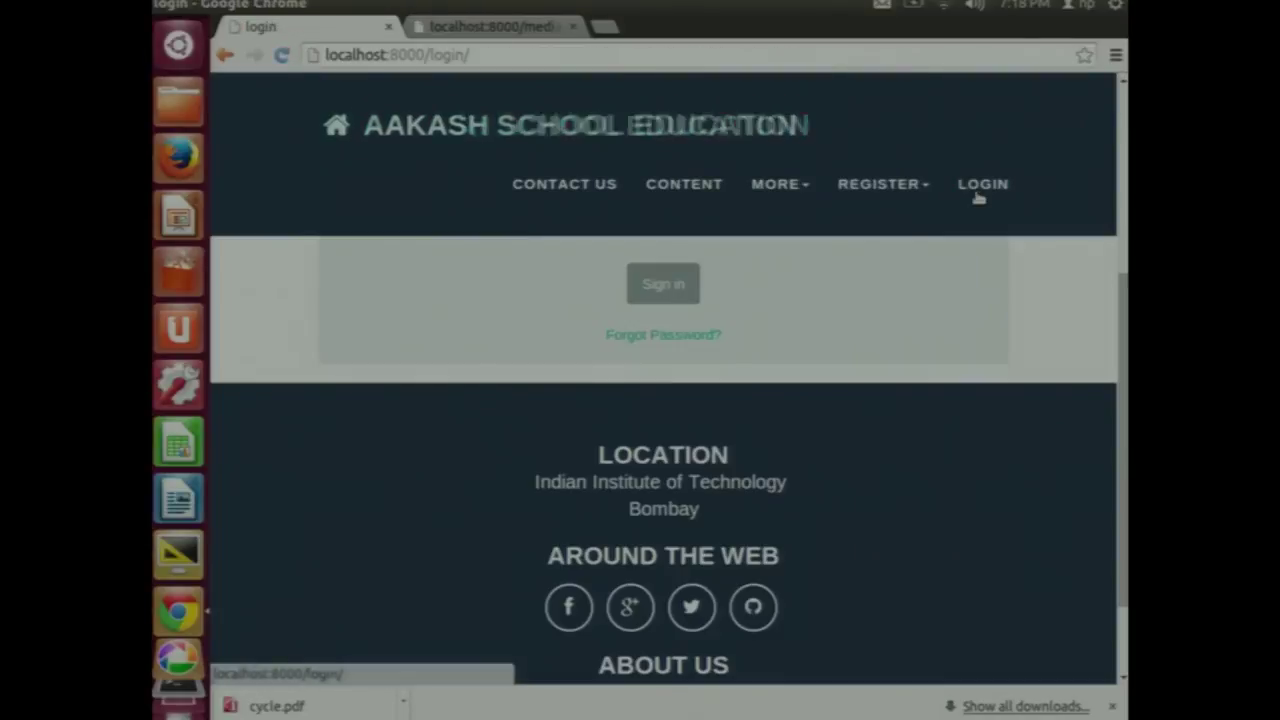
drag(1122, 352, 1112, 252)
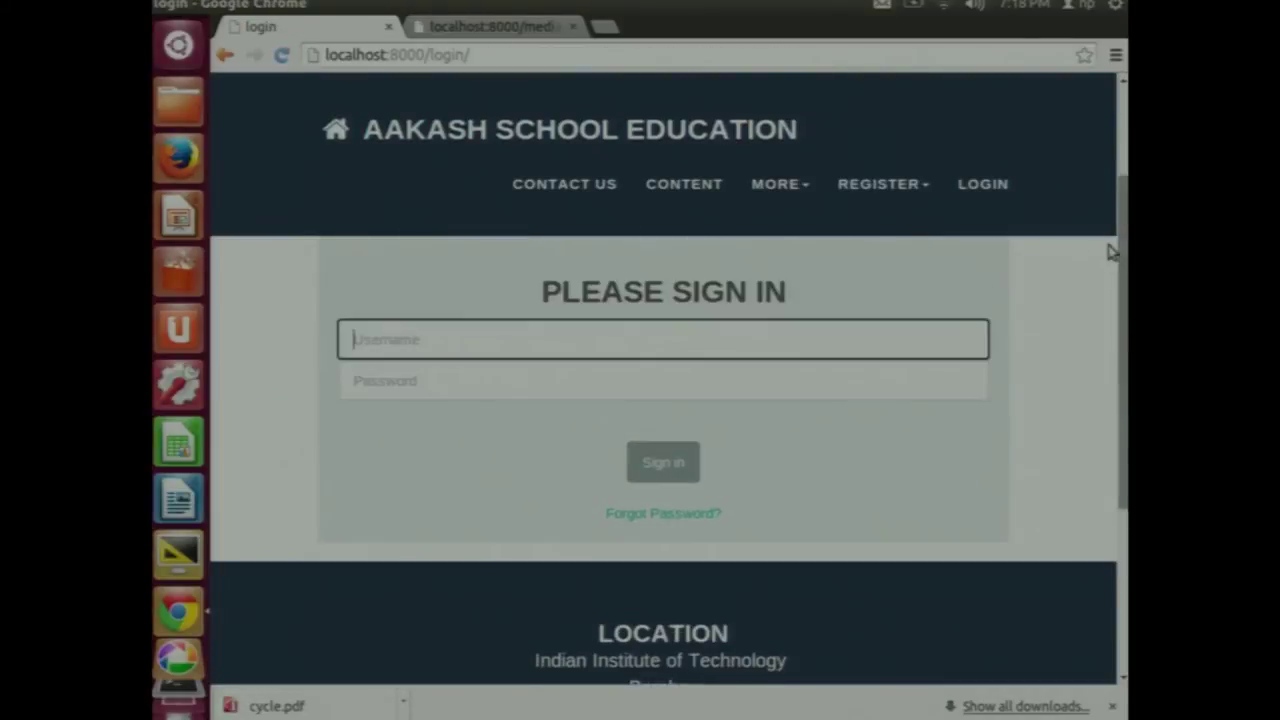
click(876, 336)
text(K)
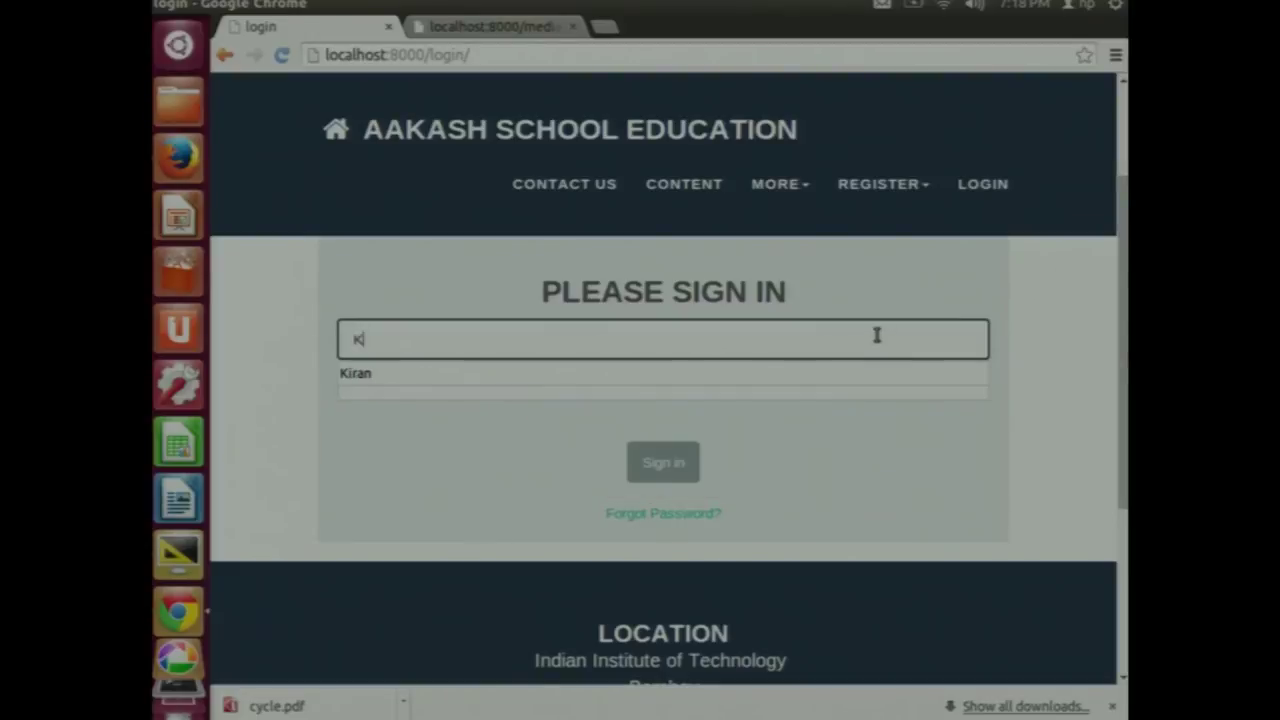
text(iran)
key(Tab)
text(k)
key(Return)
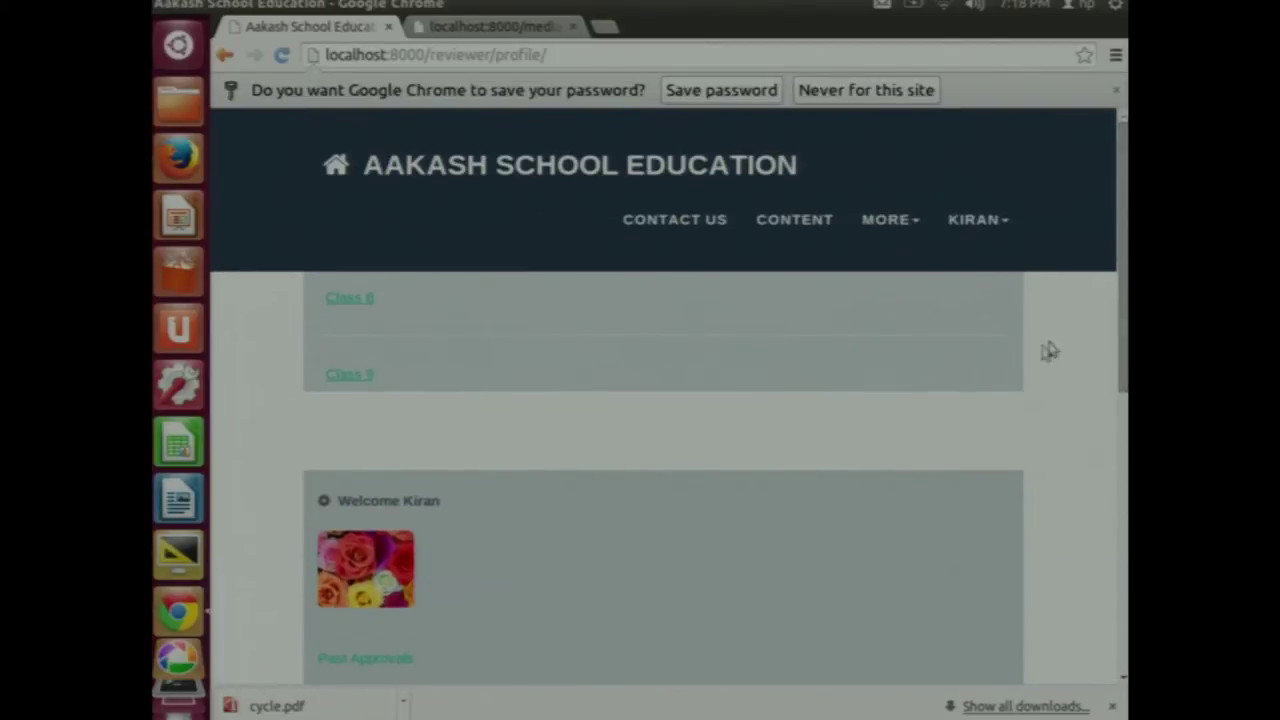
Open Class 8 in the reviewer profile and view its Science content
mouse_move(1121, 290)
mouse_down()
mouse_move(1121, 322)
mouse_move(1121, 300)
mouse_up()
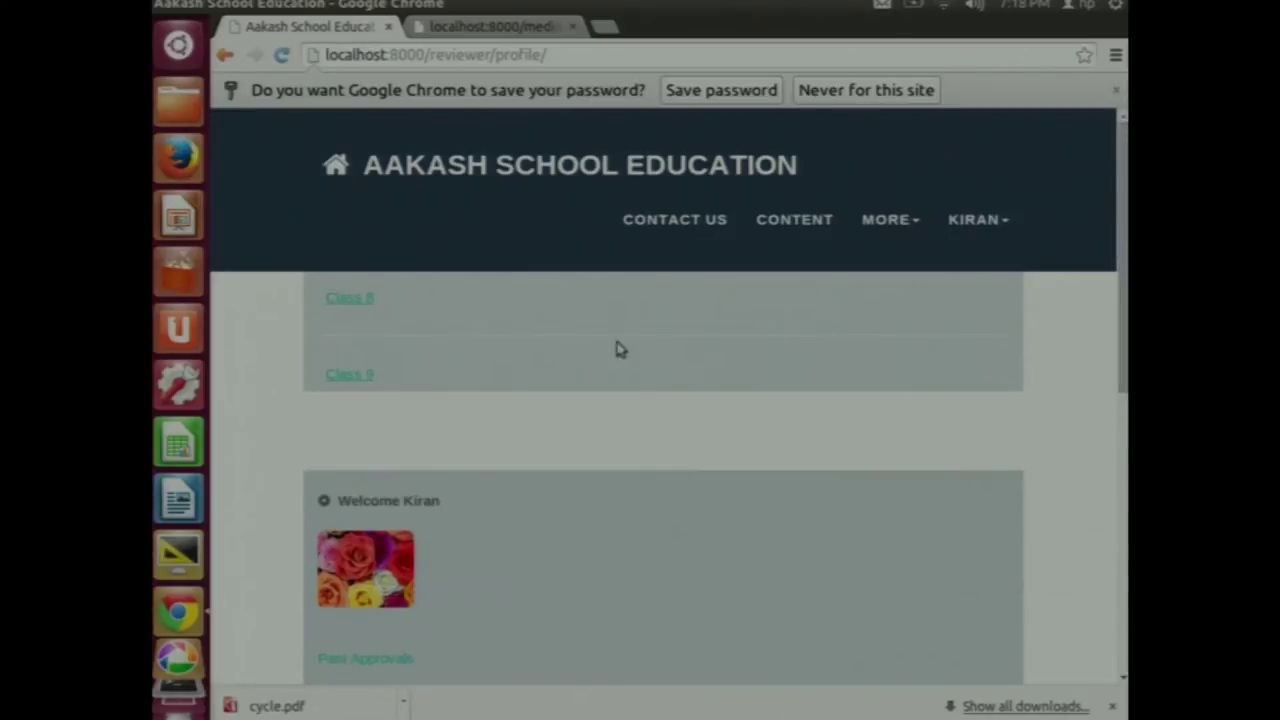
click(357, 303)
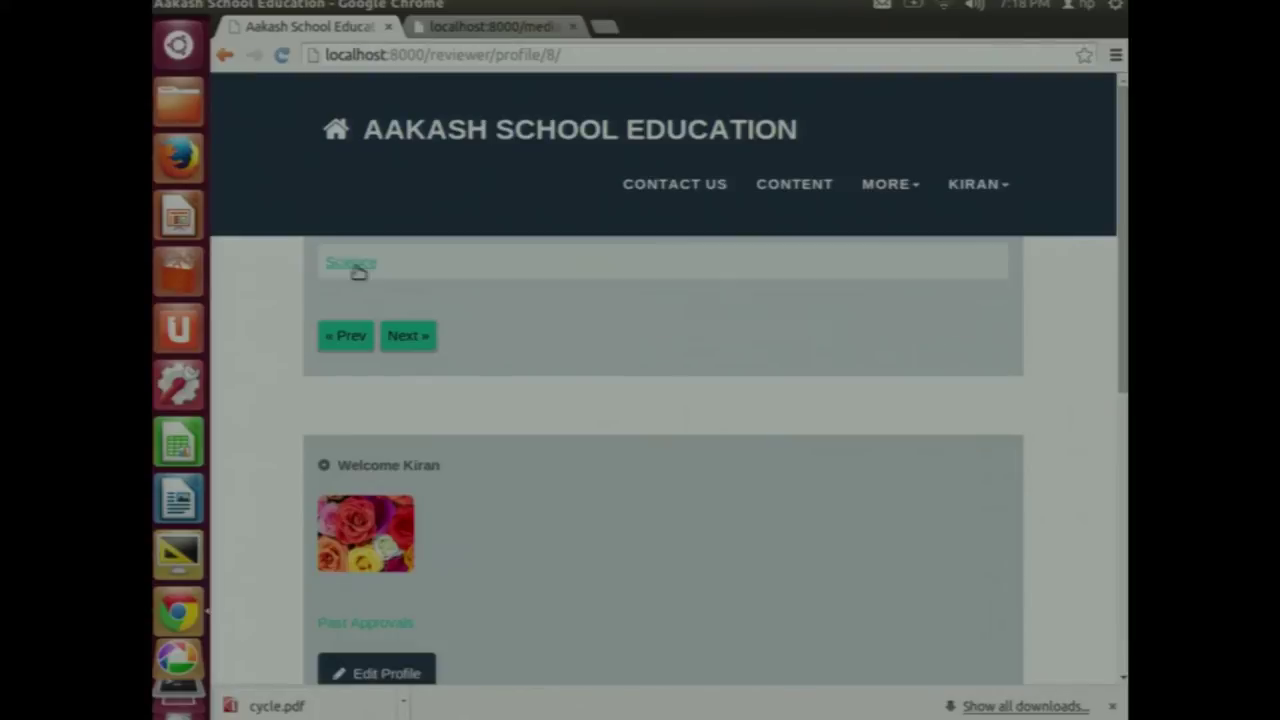
click(357, 266)
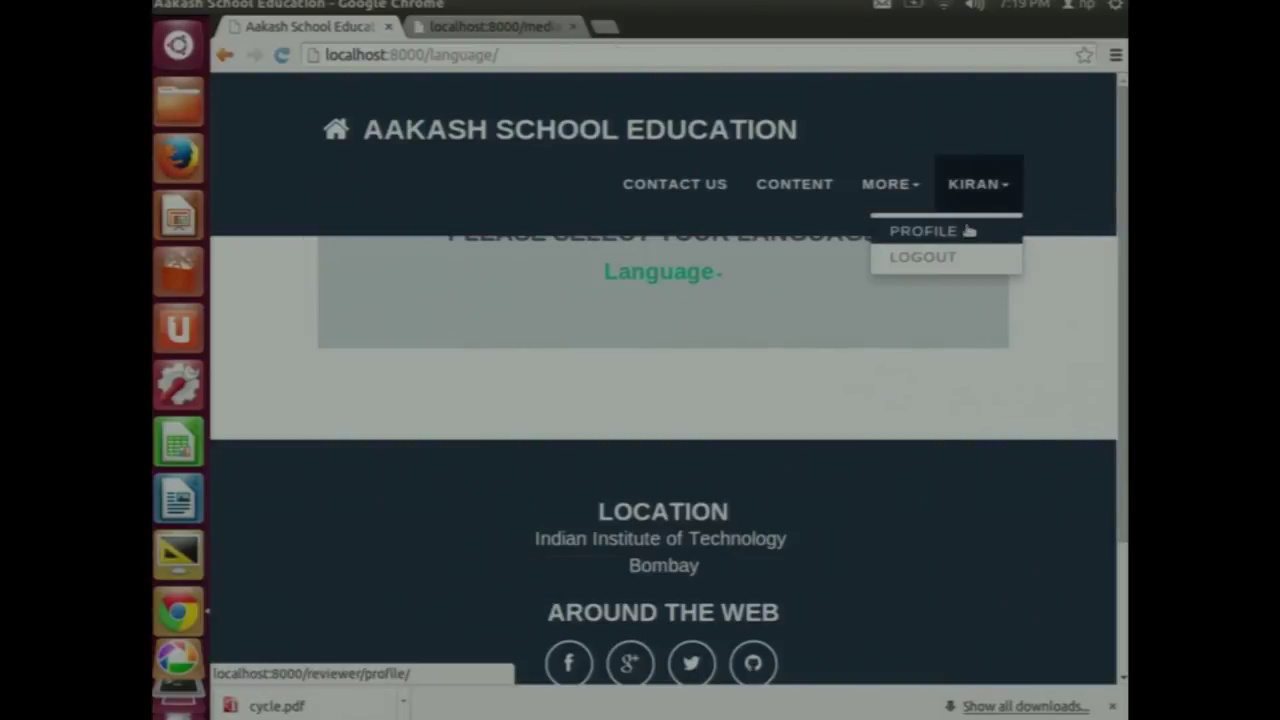
Return to the reviewer profile and view the Science content of Class 9
click(968, 229)
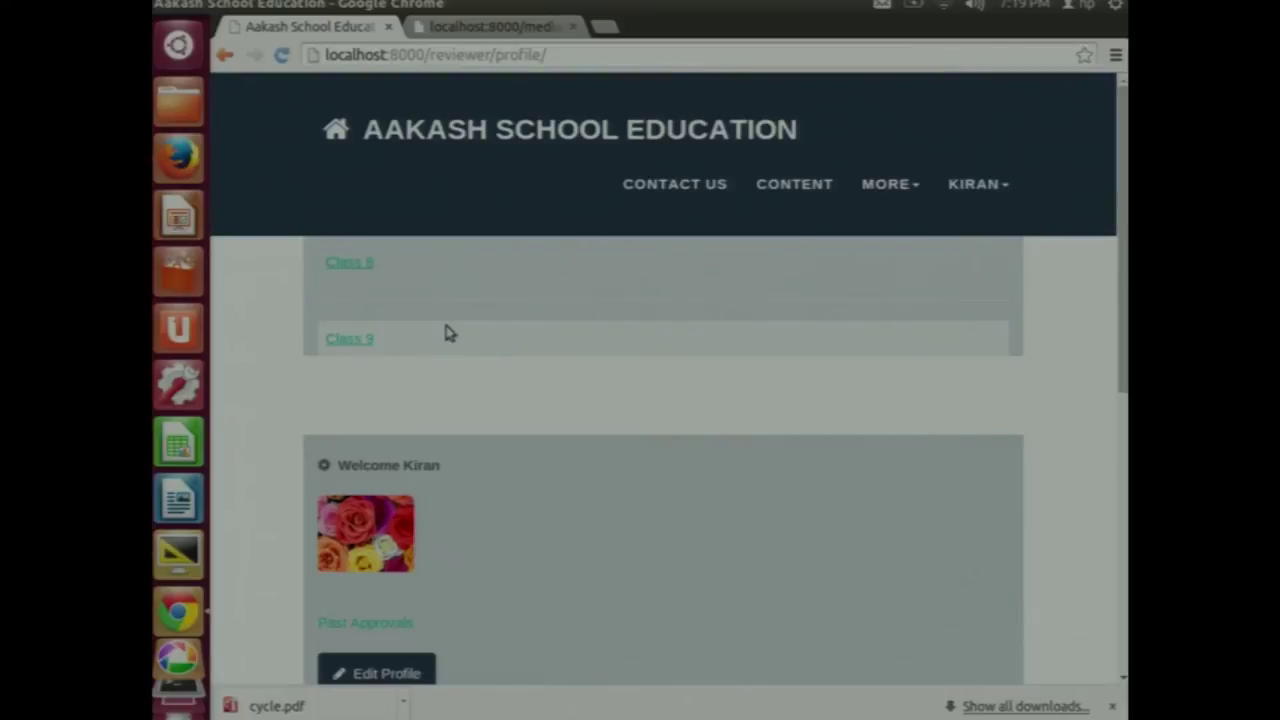
click(369, 340)
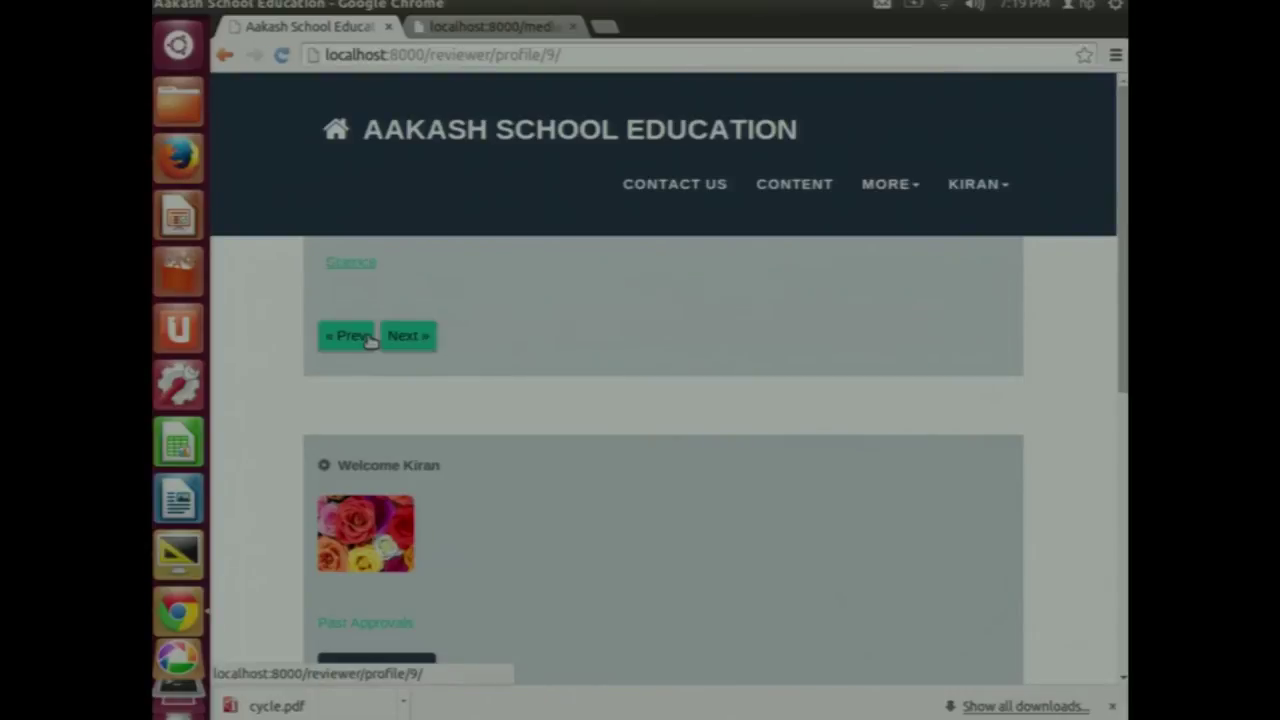
click(344, 268)
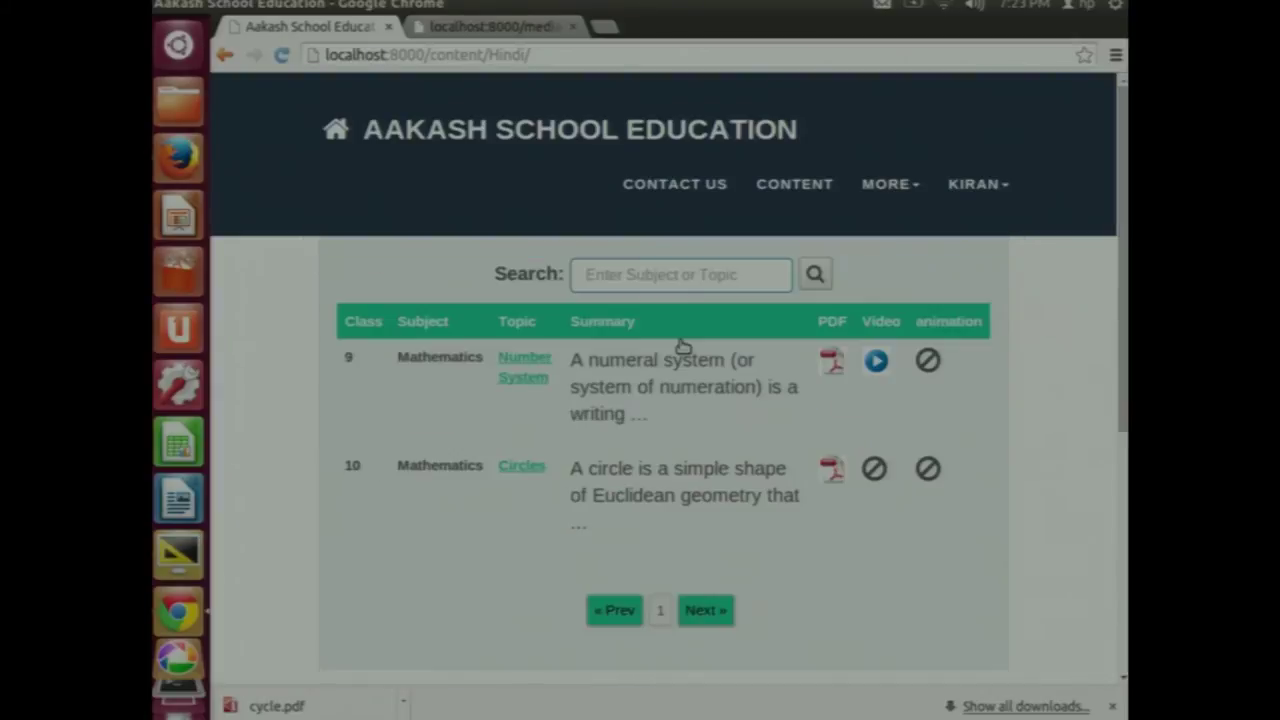
Download and open the Class 10 Circles document from the Hindi content list, recovering INTERNPPT(2).odp in LibreOffice
click(834, 471)
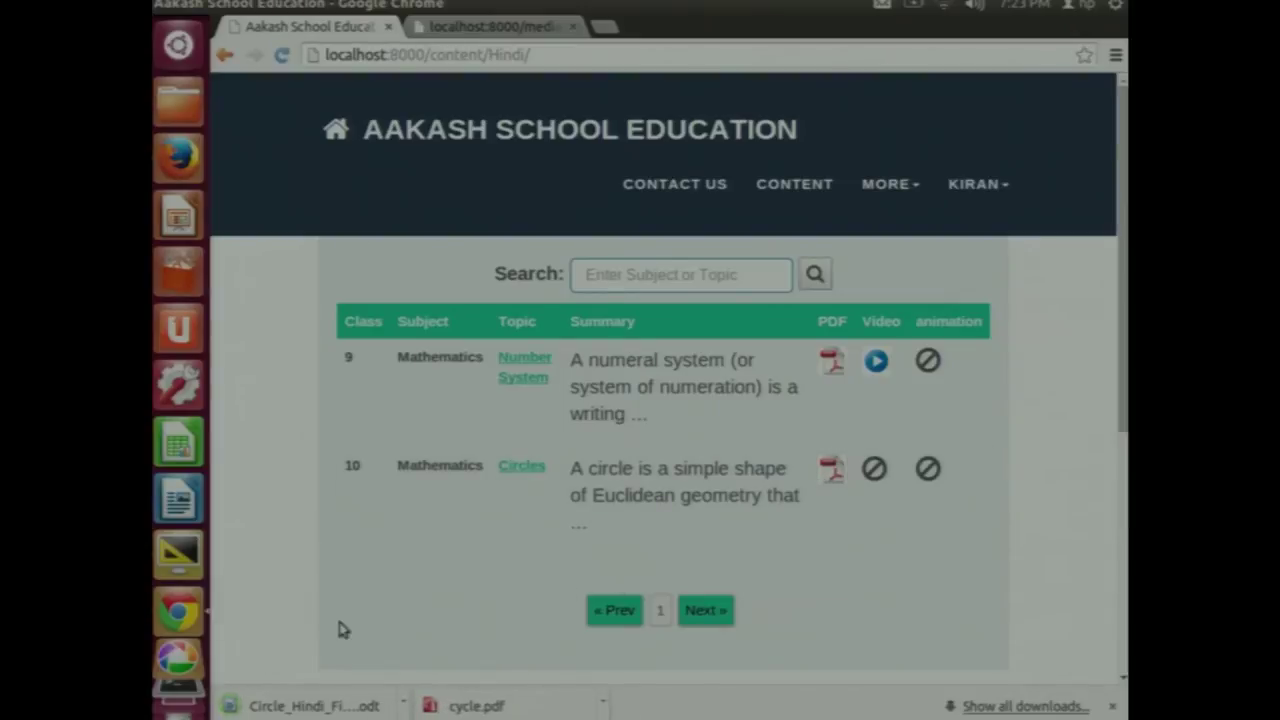
click(310, 706)
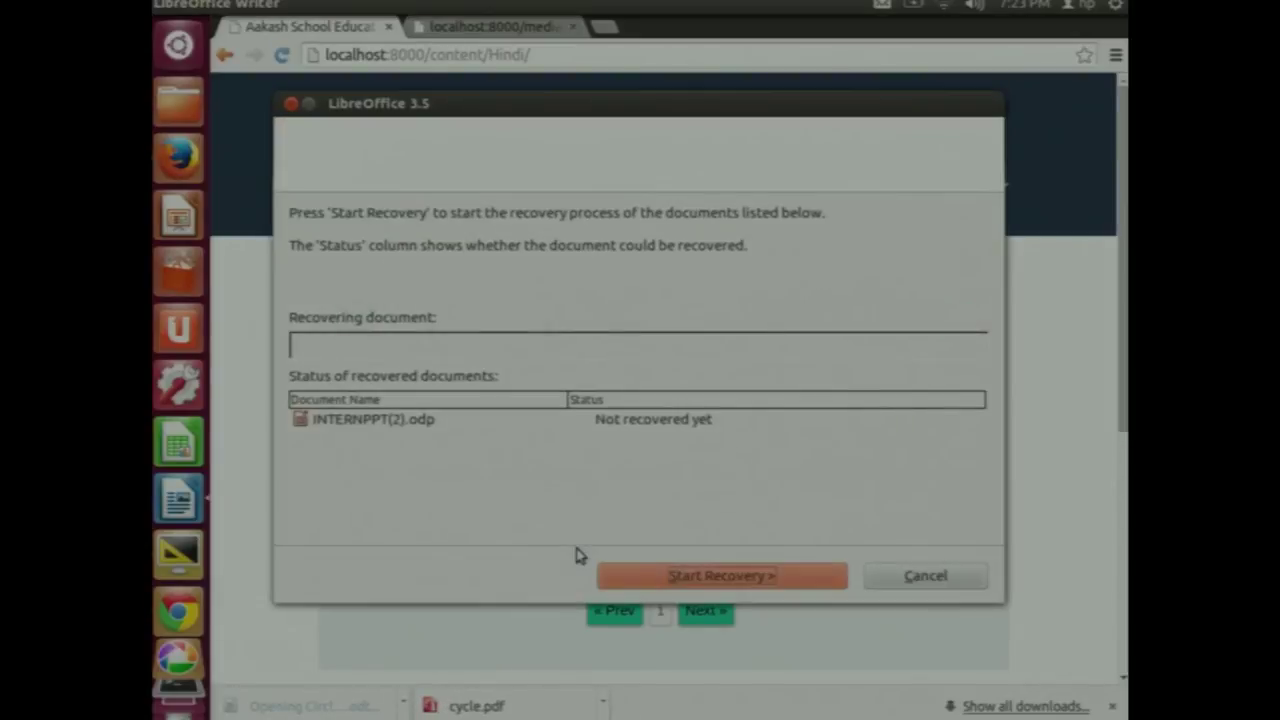
click(766, 580)
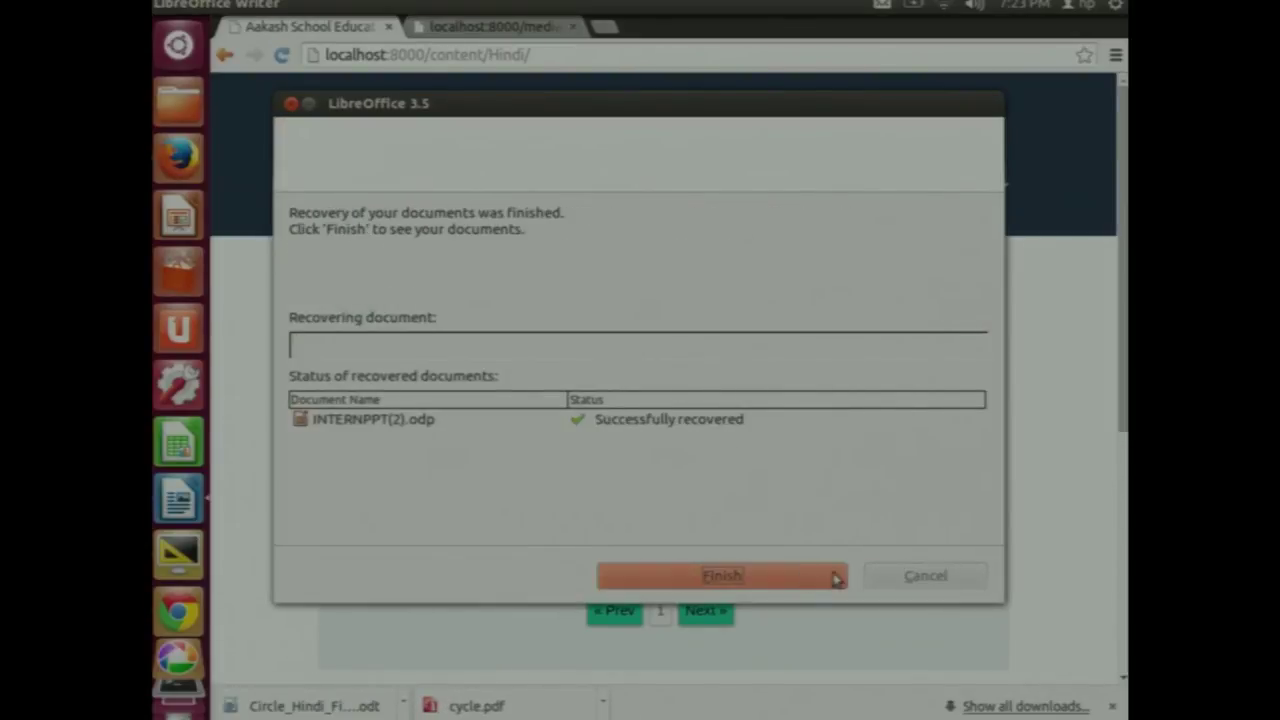
click(800, 578)
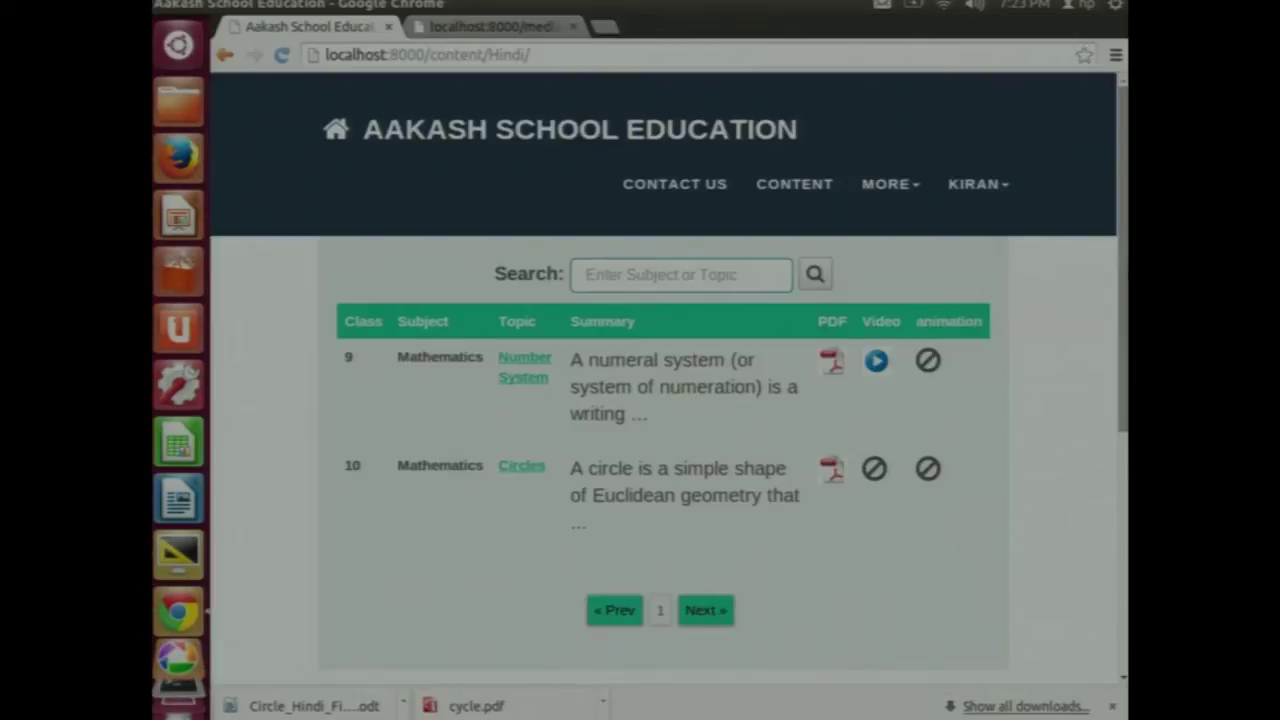
From the reviewer profile, post the comment "the content is not good" on the Class 8 Science corossion topic
click(975, 184)
click(975, 226)
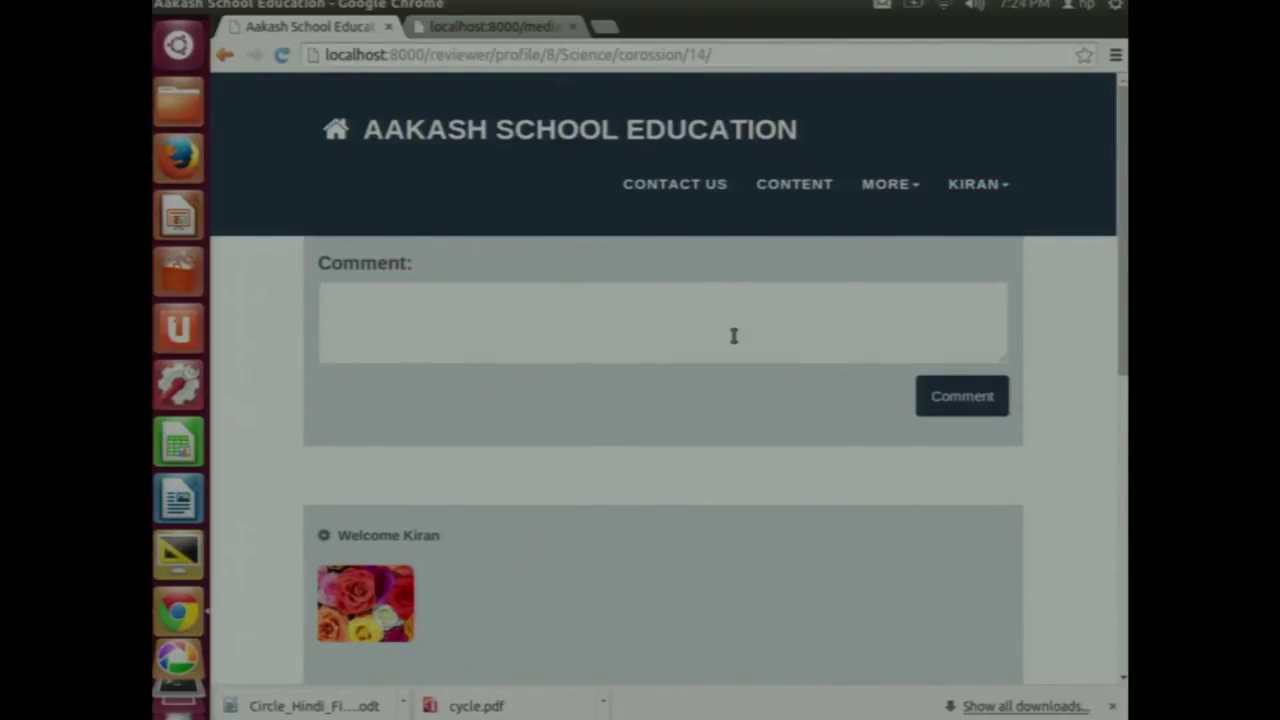
click(732, 337)
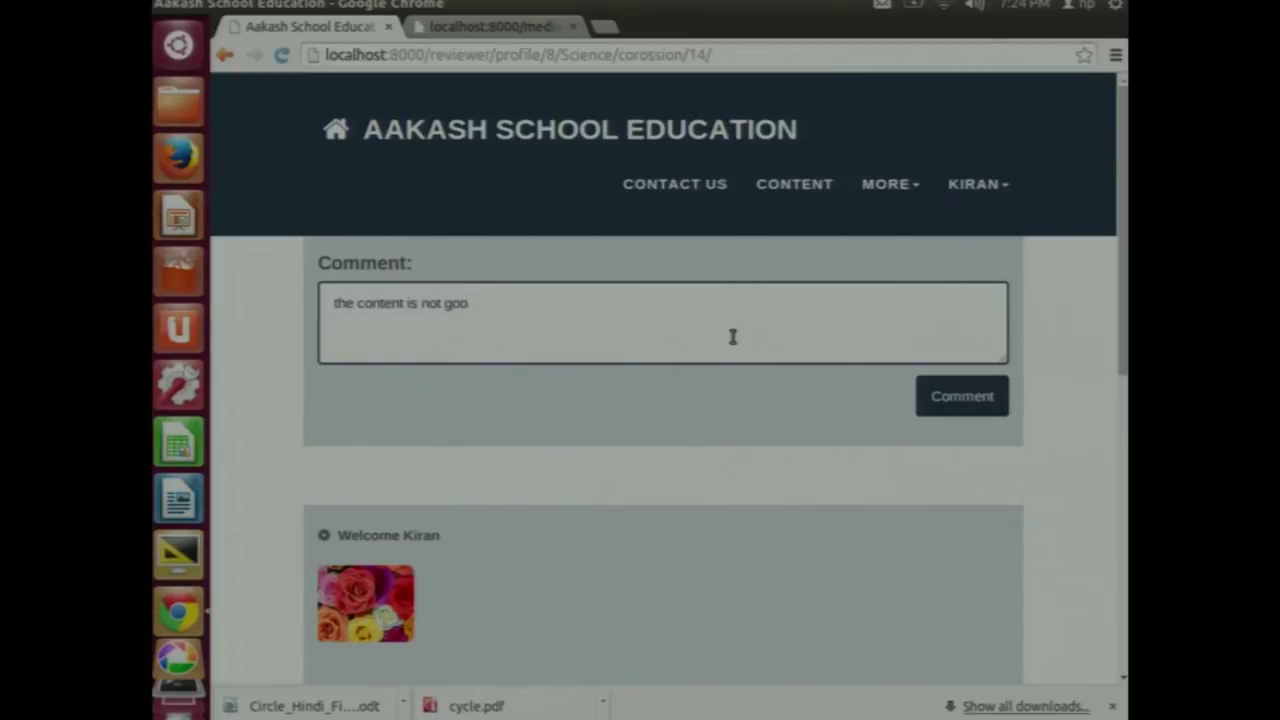
click(971, 397)
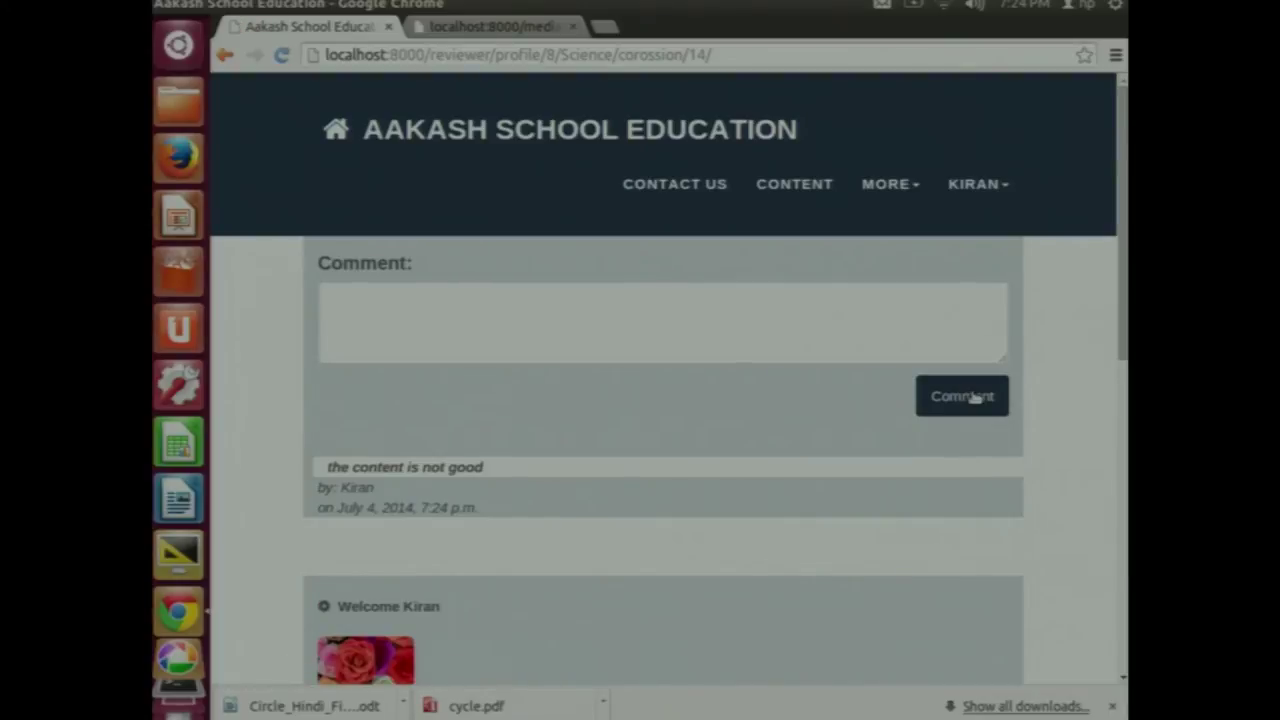
scroll(1124, 393, down, 5)
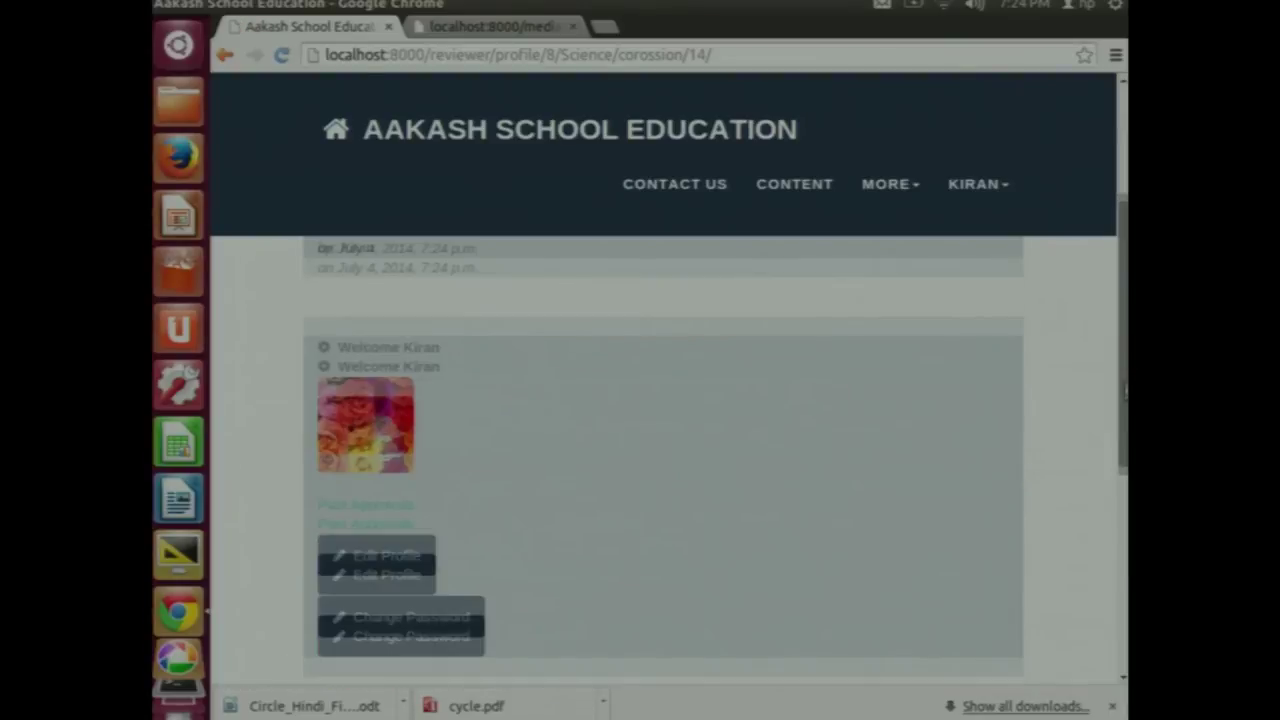
scroll(1124, 393, up, 5)
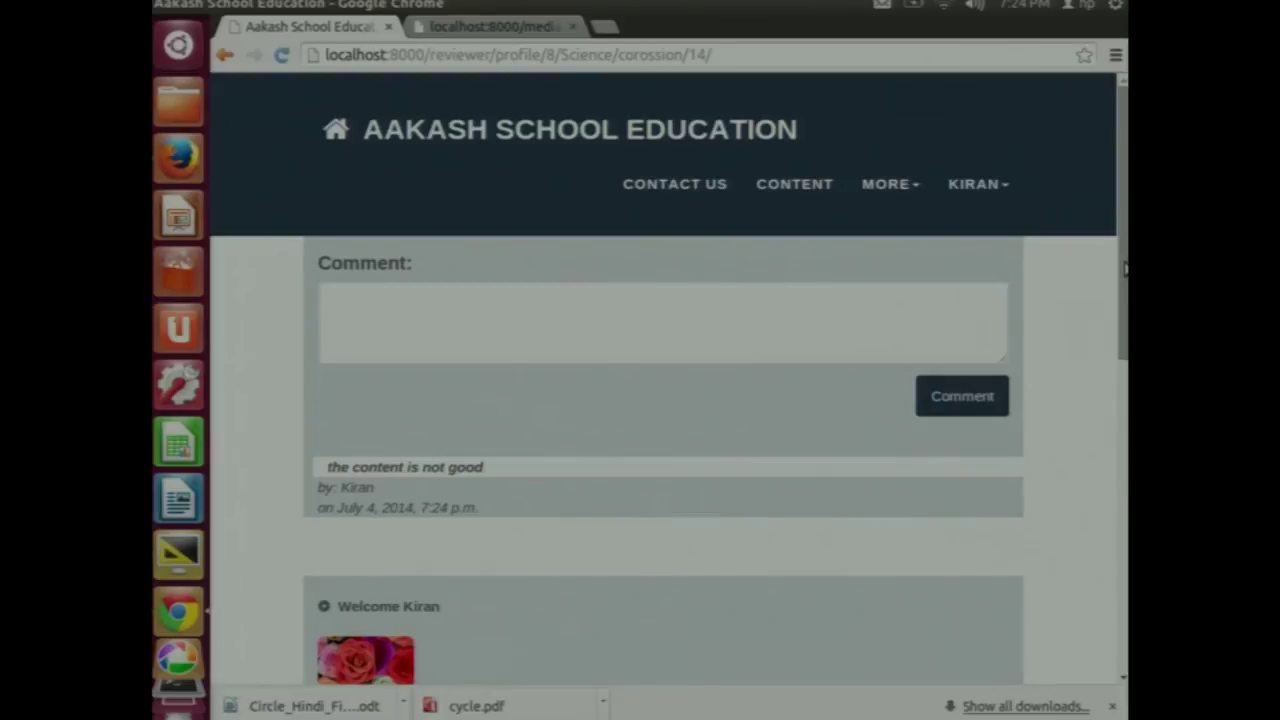
Open the site's Docs, look through the Portal_Report.pdf report and return to the corossion topic's page
click(884, 192)
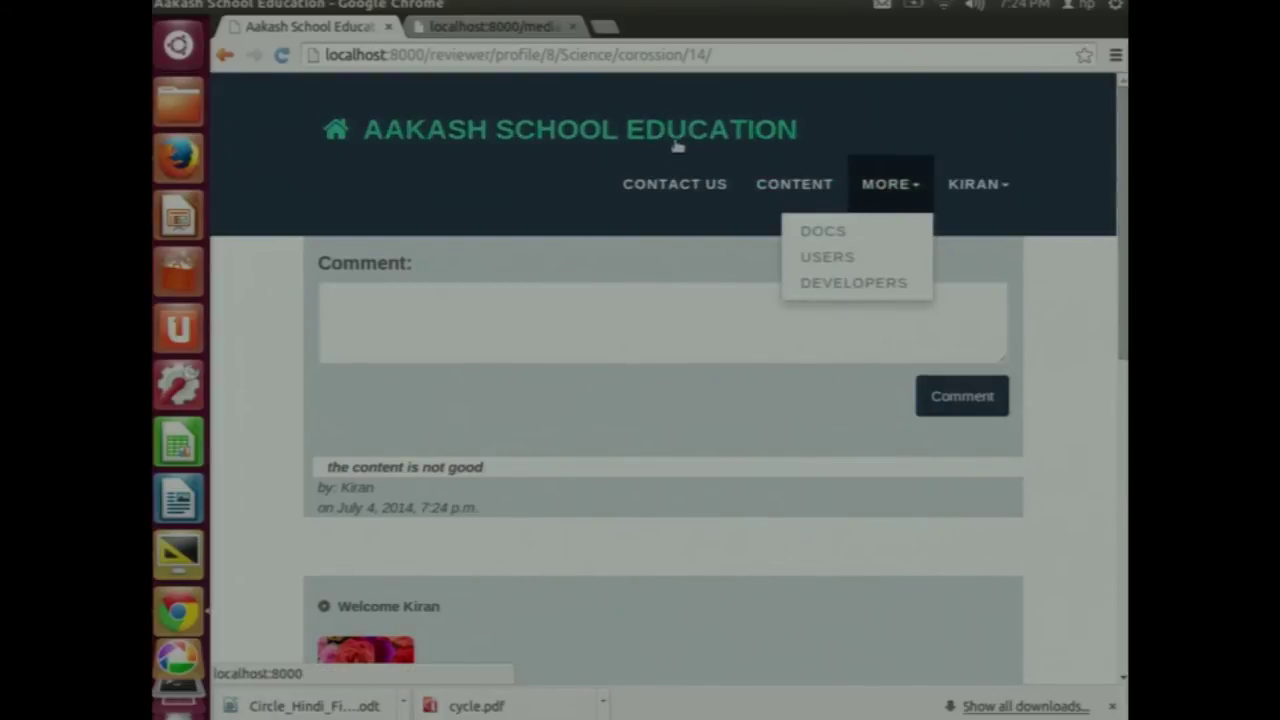
click(806, 238)
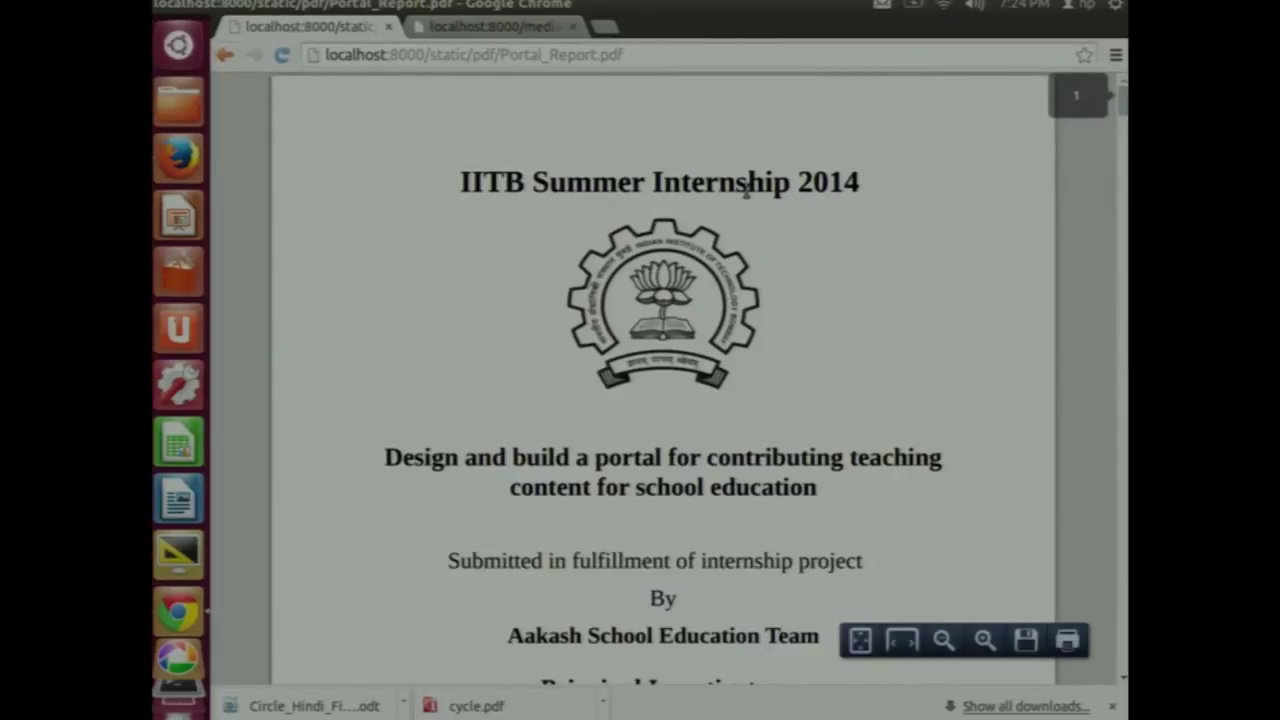
drag(1123, 112, 1123, 365)
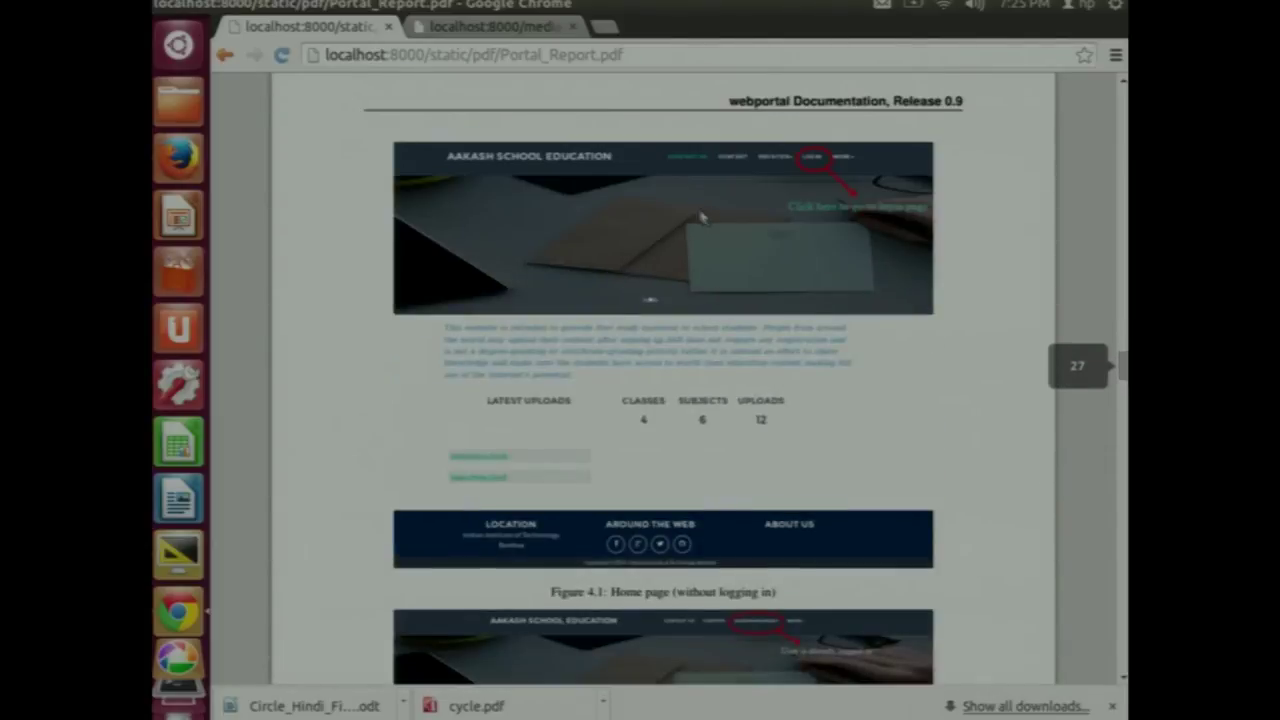
click(225, 56)
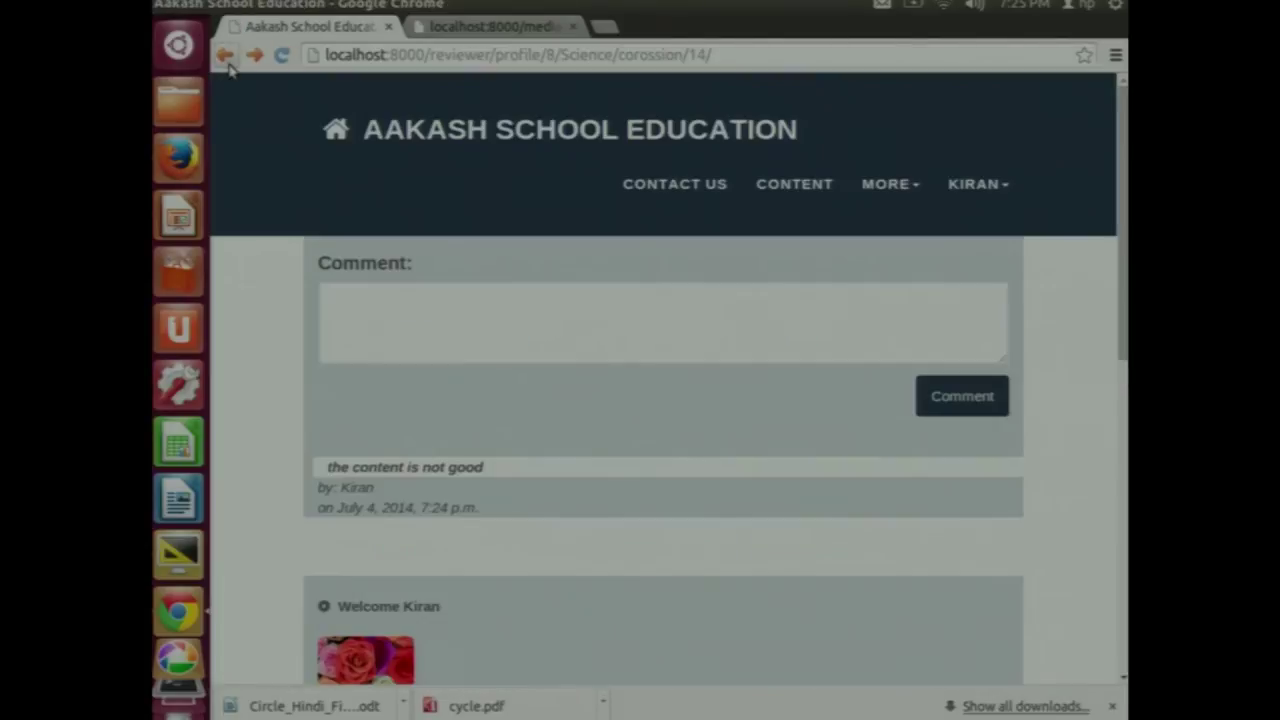
Open the site's Users page and look through the whole list of users
click(889, 188)
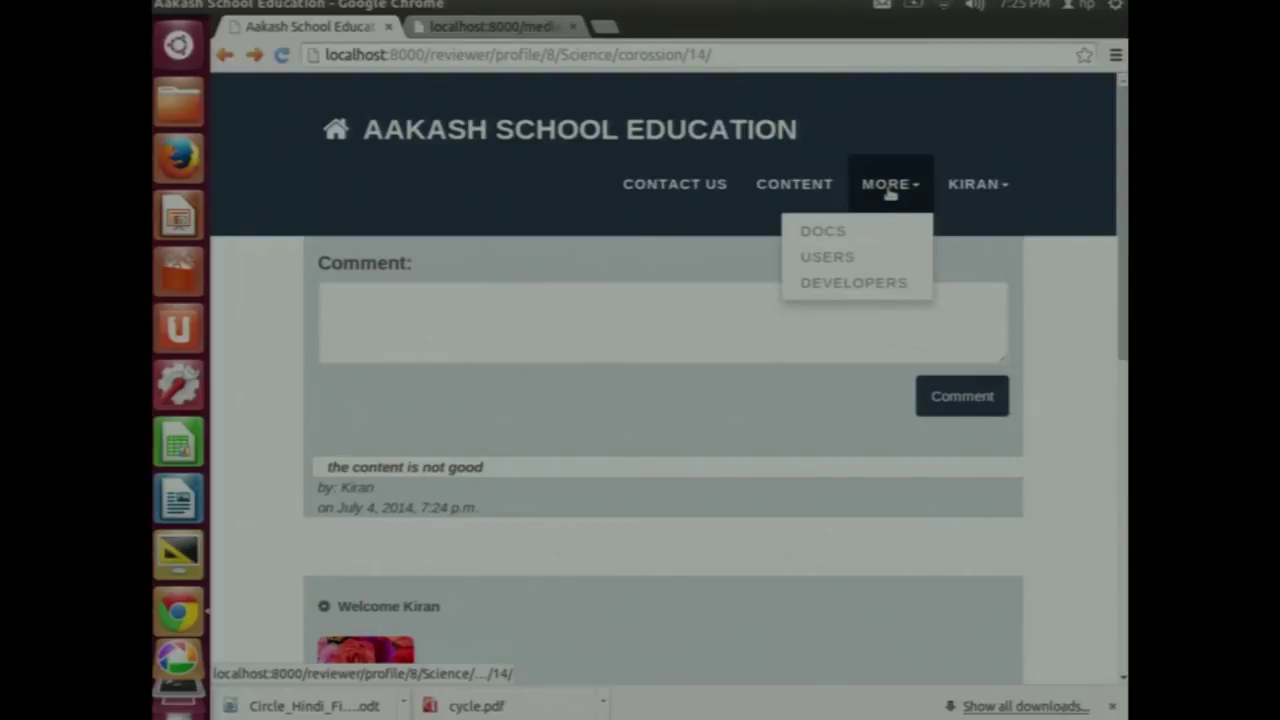
click(892, 261)
scroll(891, 260, down, 1)
scroll(663, 450, down, 6)
scroll(663, 450, down, 6)
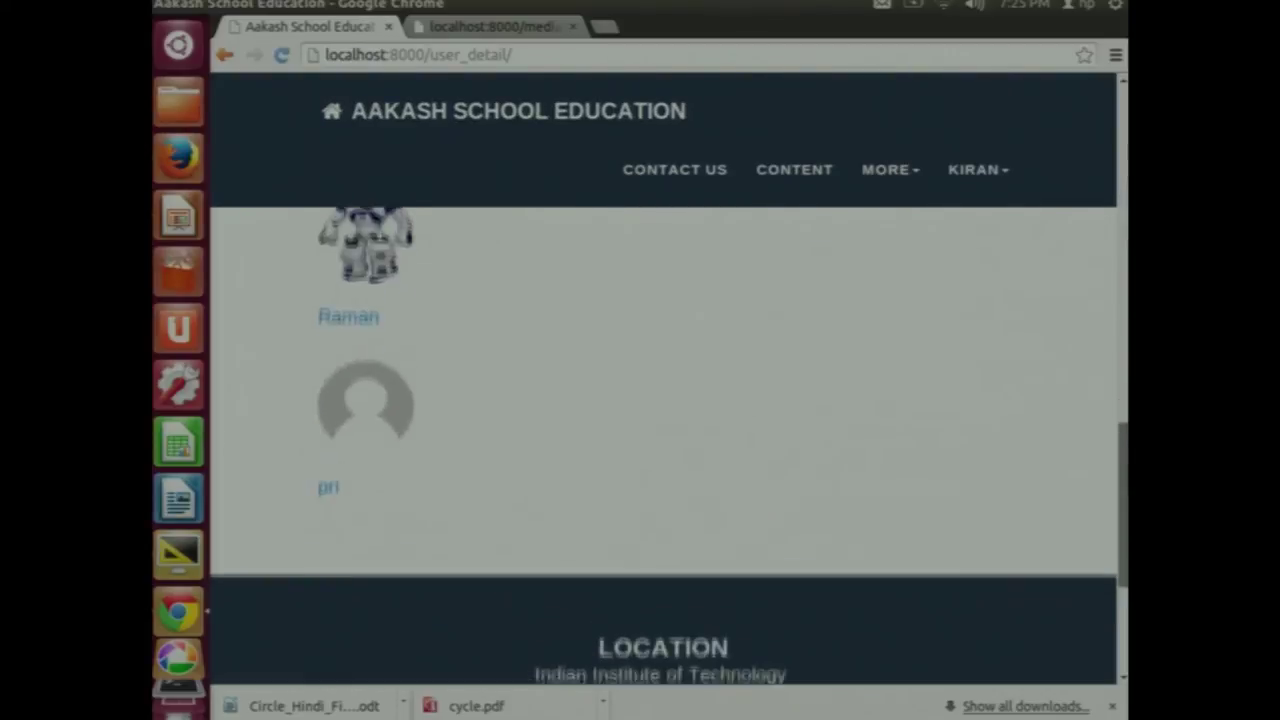
scroll(663, 450, down, 4)
scroll(1014, 487, down, 1)
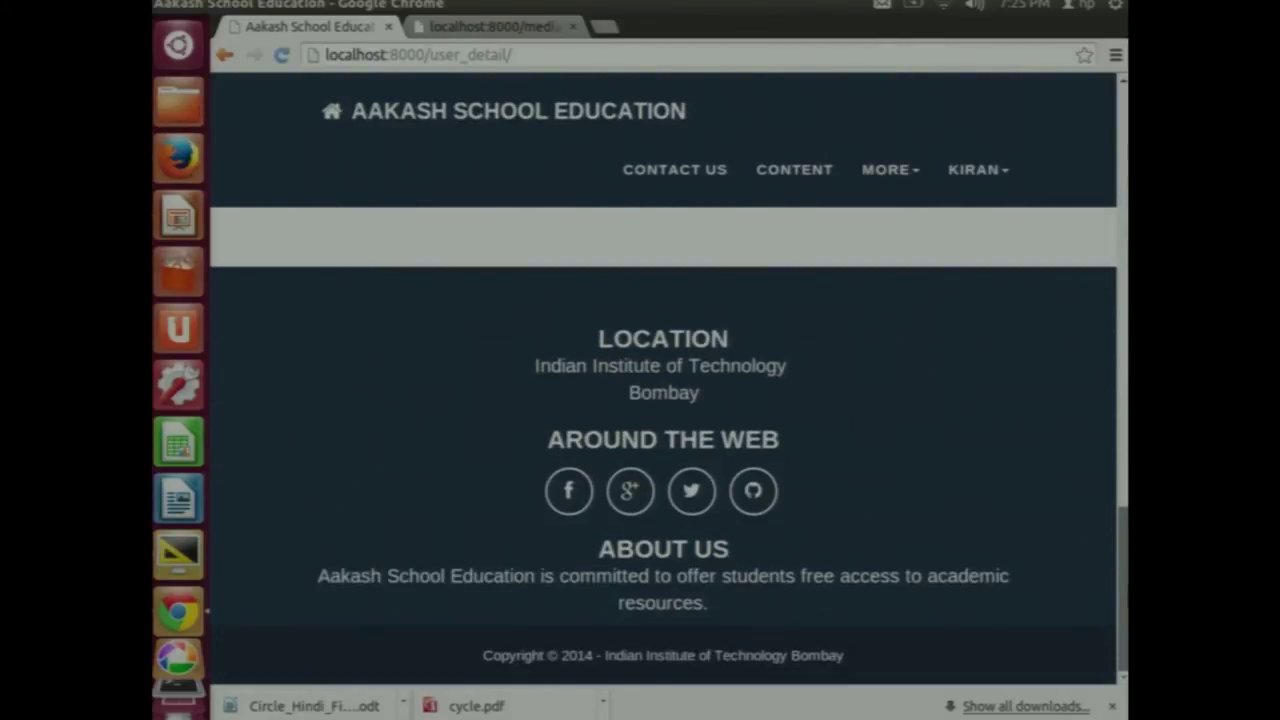
Open the Developers page and look through the development team's photos and contact details
click(886, 170)
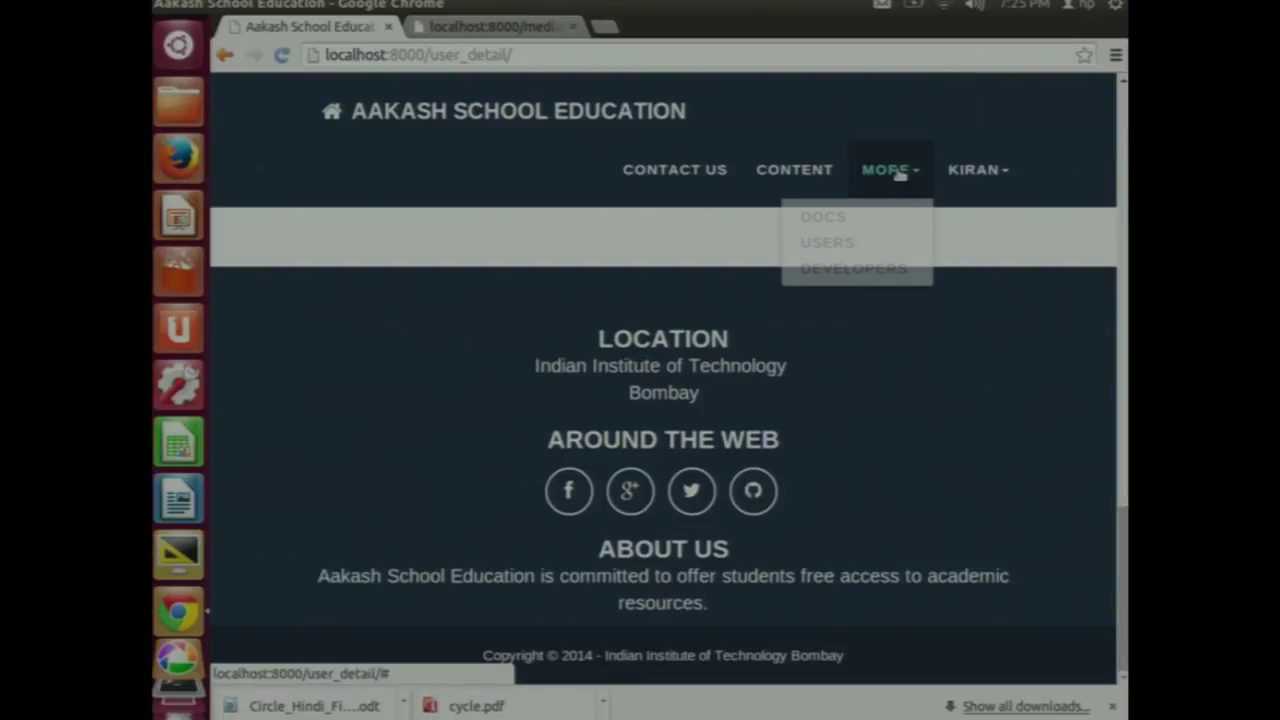
click(900, 267)
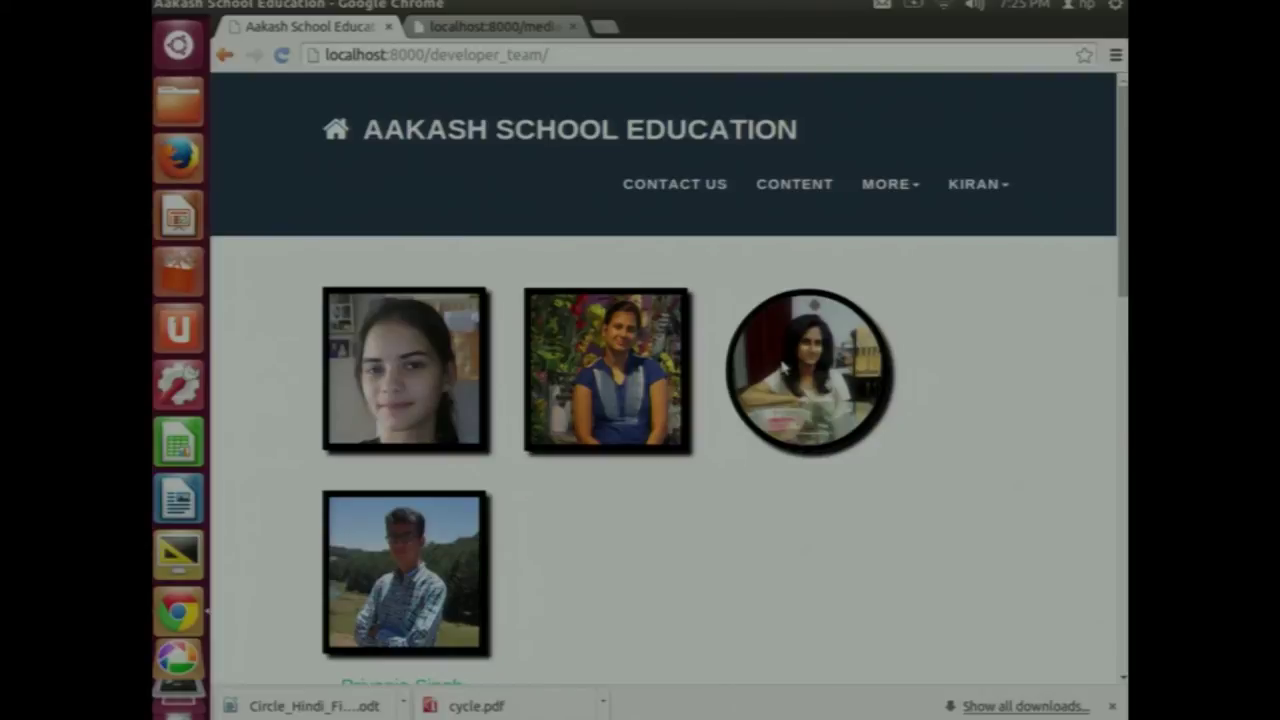
drag(1124, 206, 1124, 306)
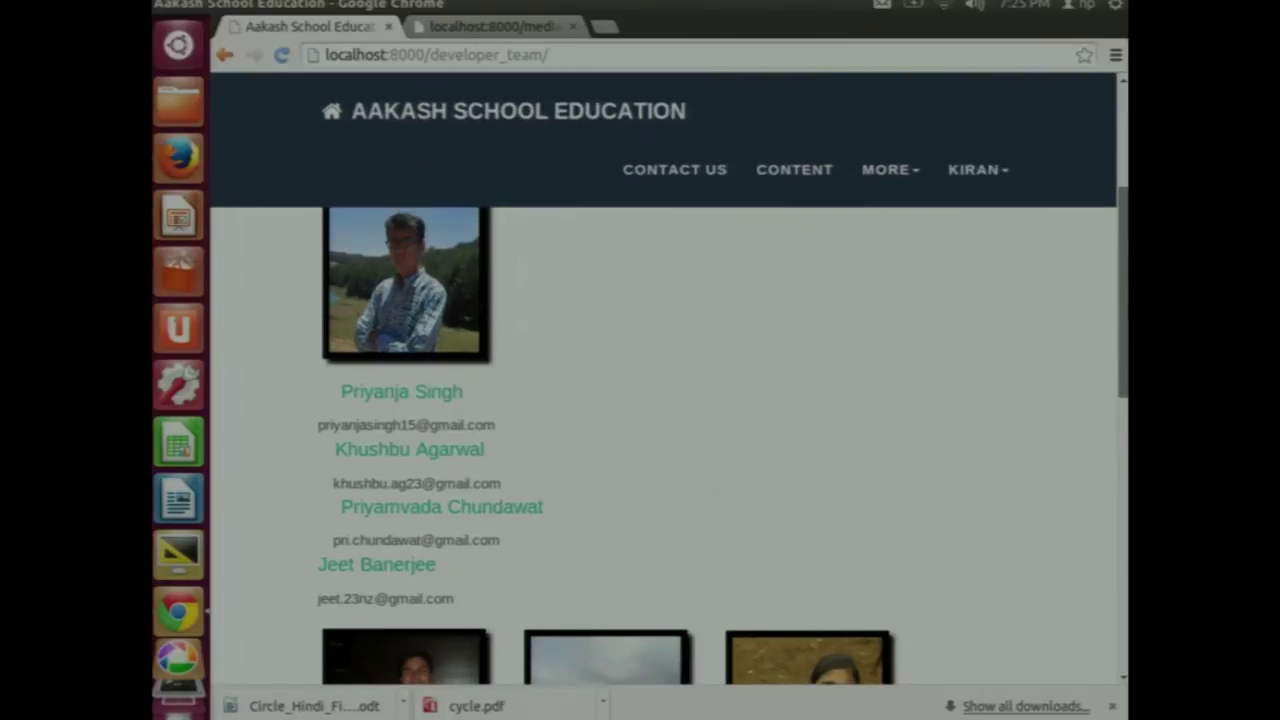
scroll(660, 400, up, 5)
Go to the site's home page and look through its introduction, latest uploads and content statistics
key(alt+Left)
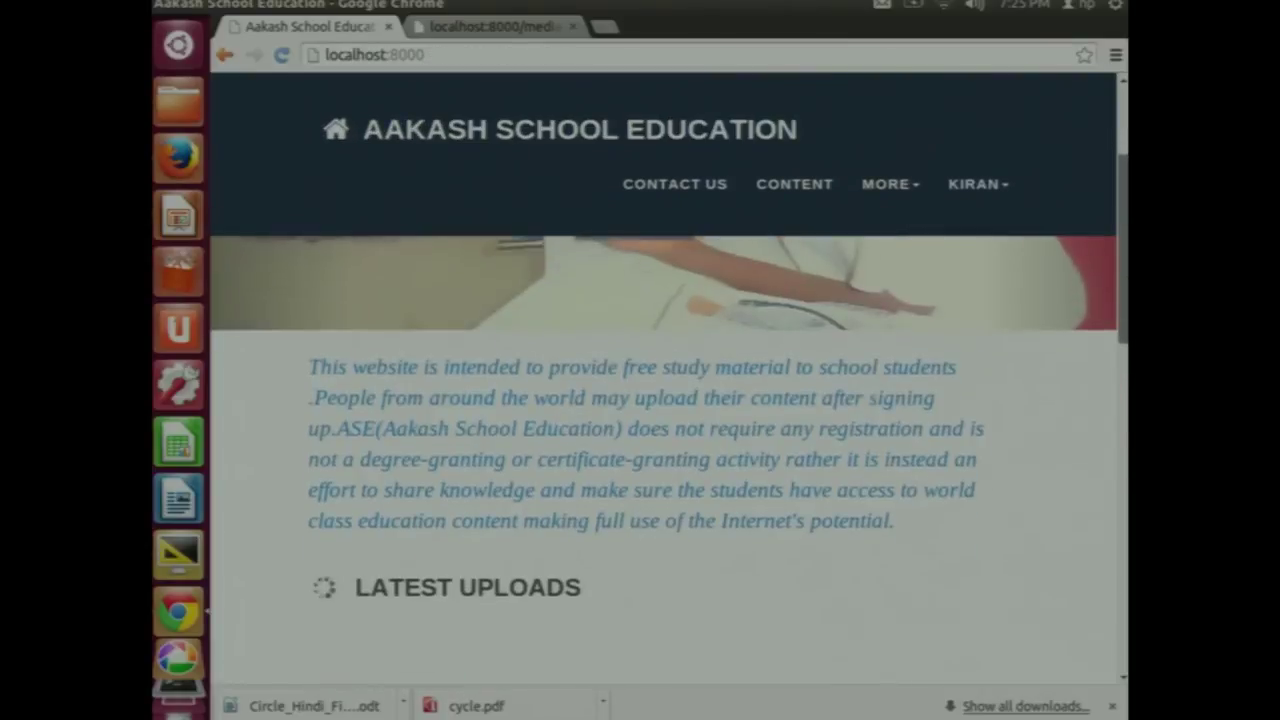
scroll(660, 400, down, 10)
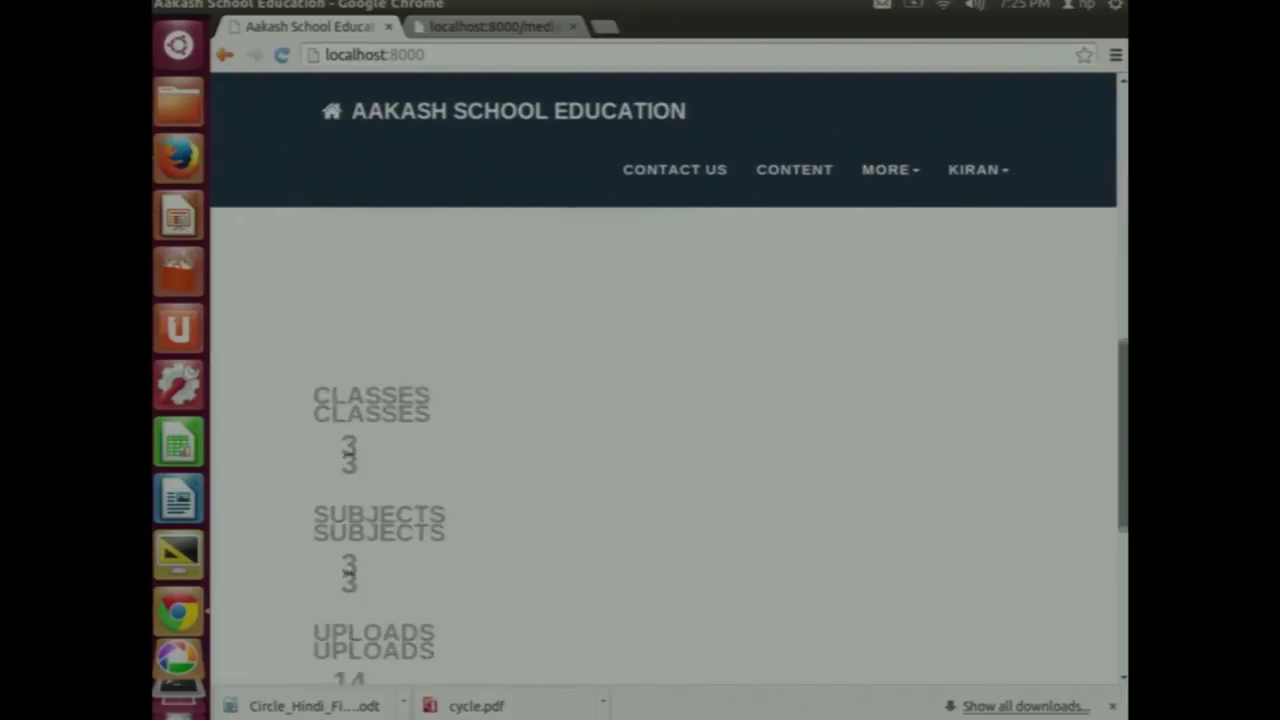